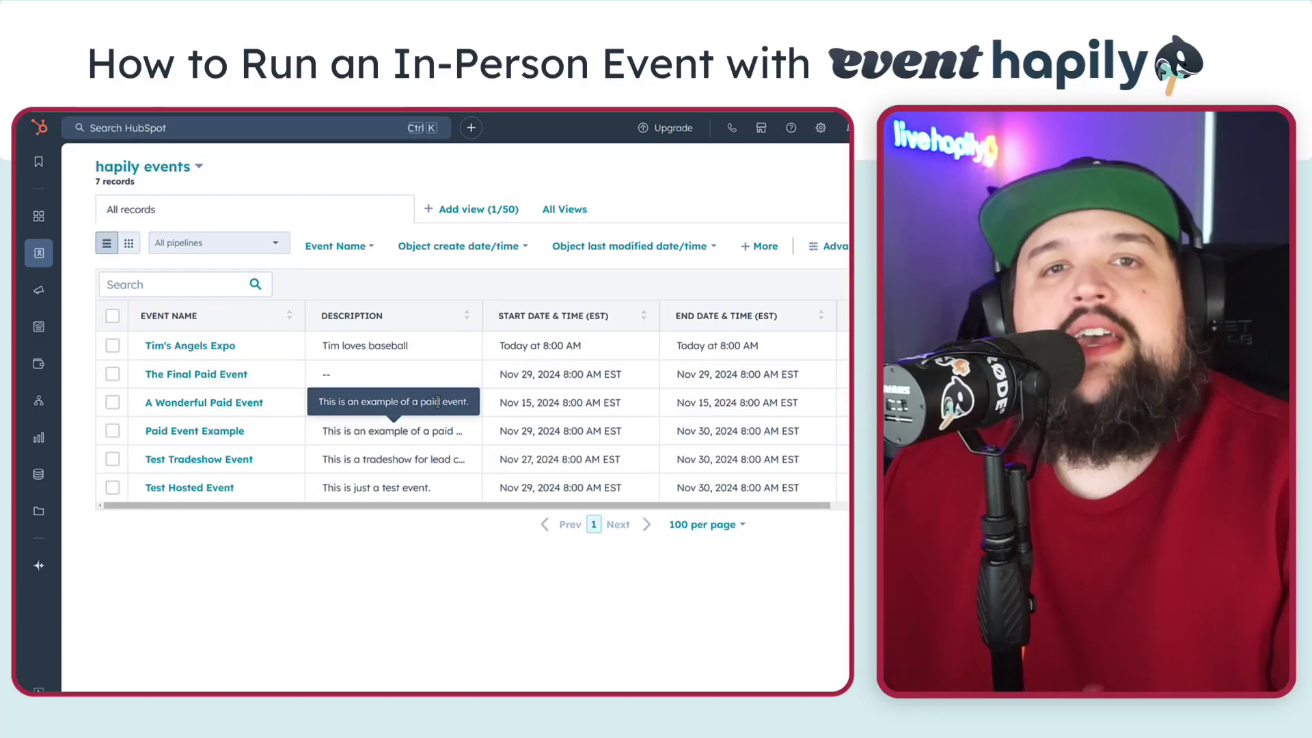
# Step: Open the list of hapily events records in the CRM
pyautogui.click(436, 373)
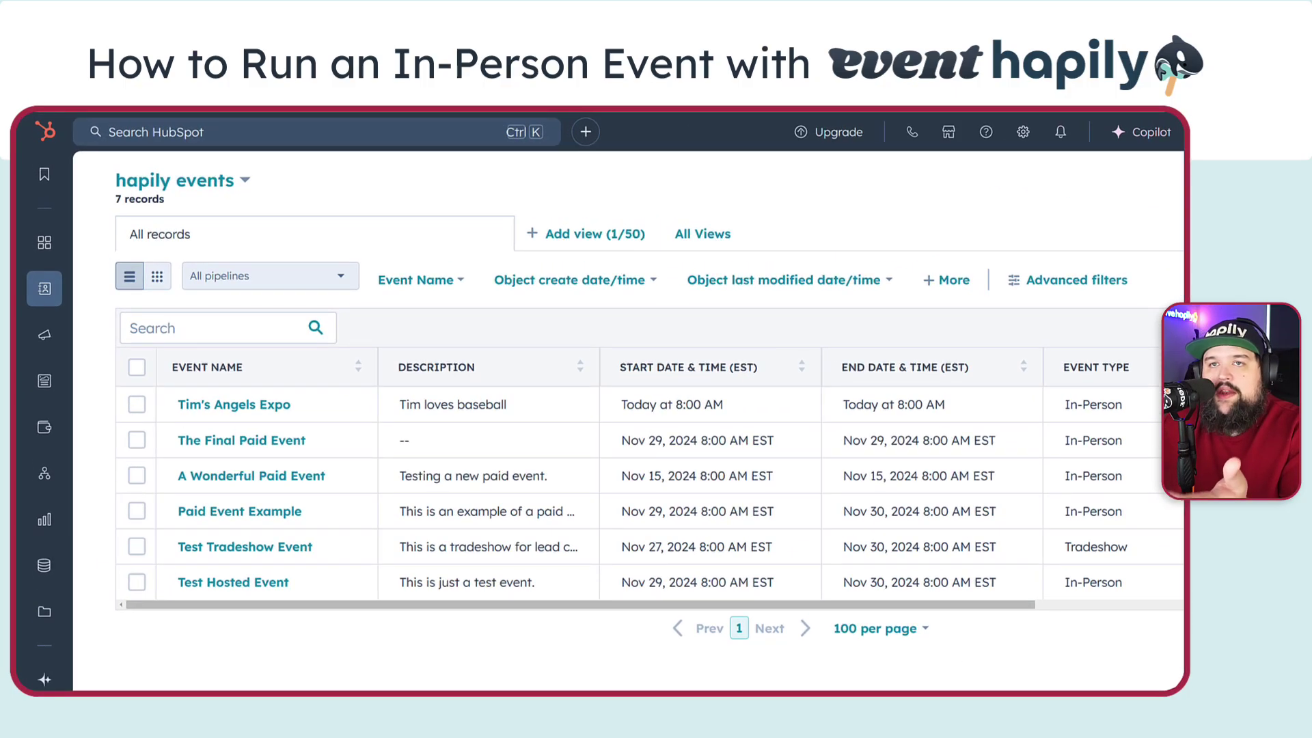
pyautogui.moveTo(47, 295)
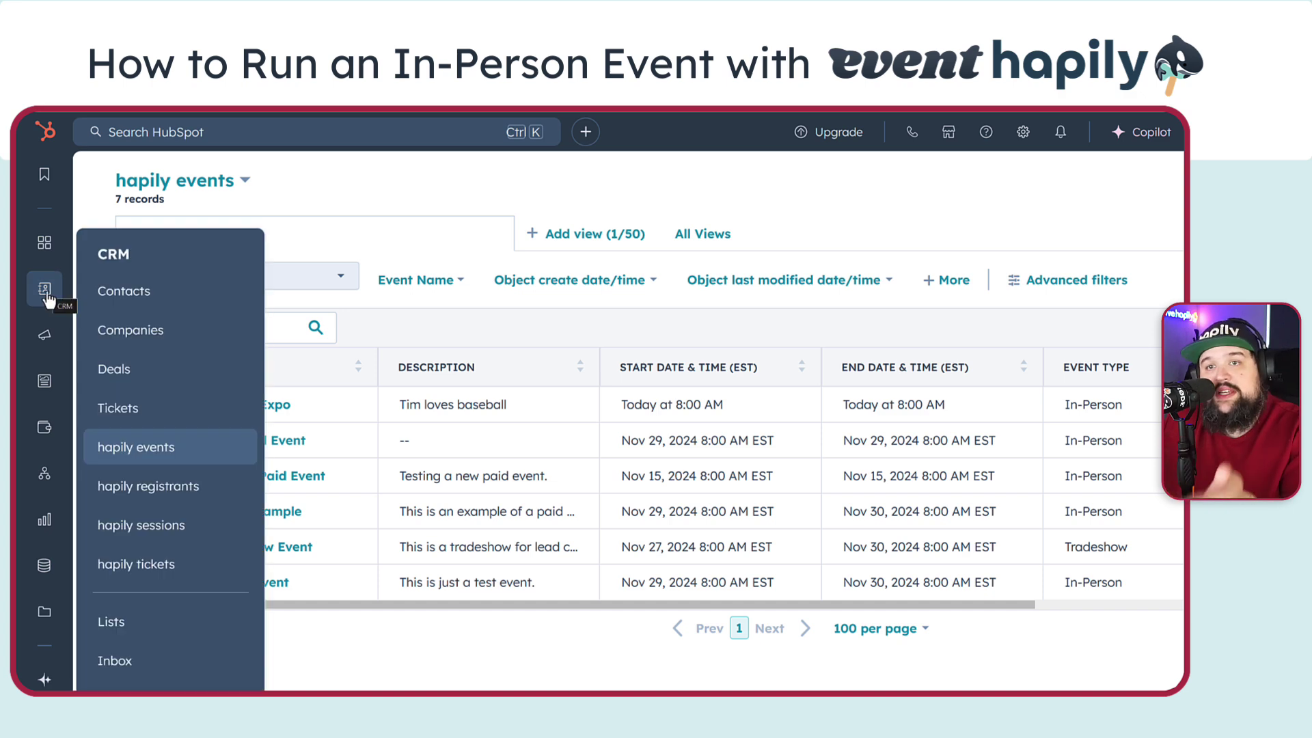
pyautogui.click(188, 456)
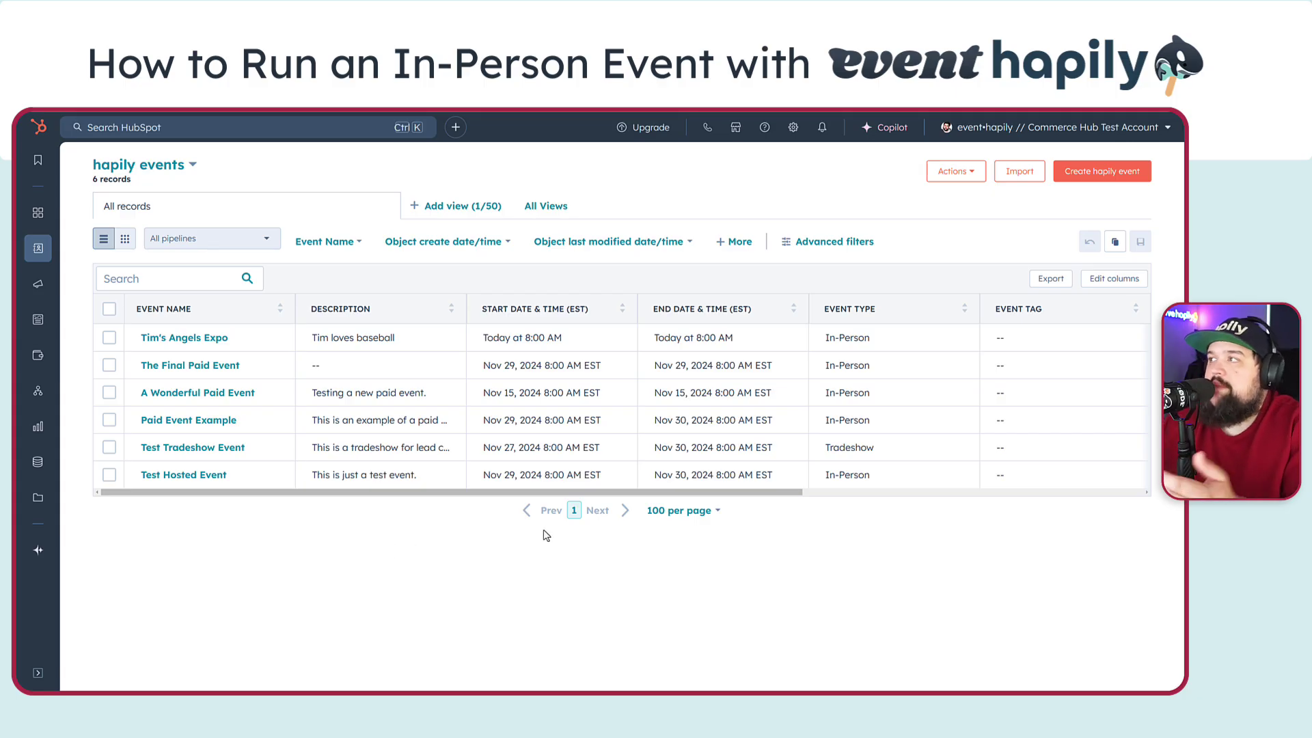
# Step: Start a new hapily event and enter its name as the host's first name in possessive form followed by "Birthday Party"
pyautogui.click(1076, 205)
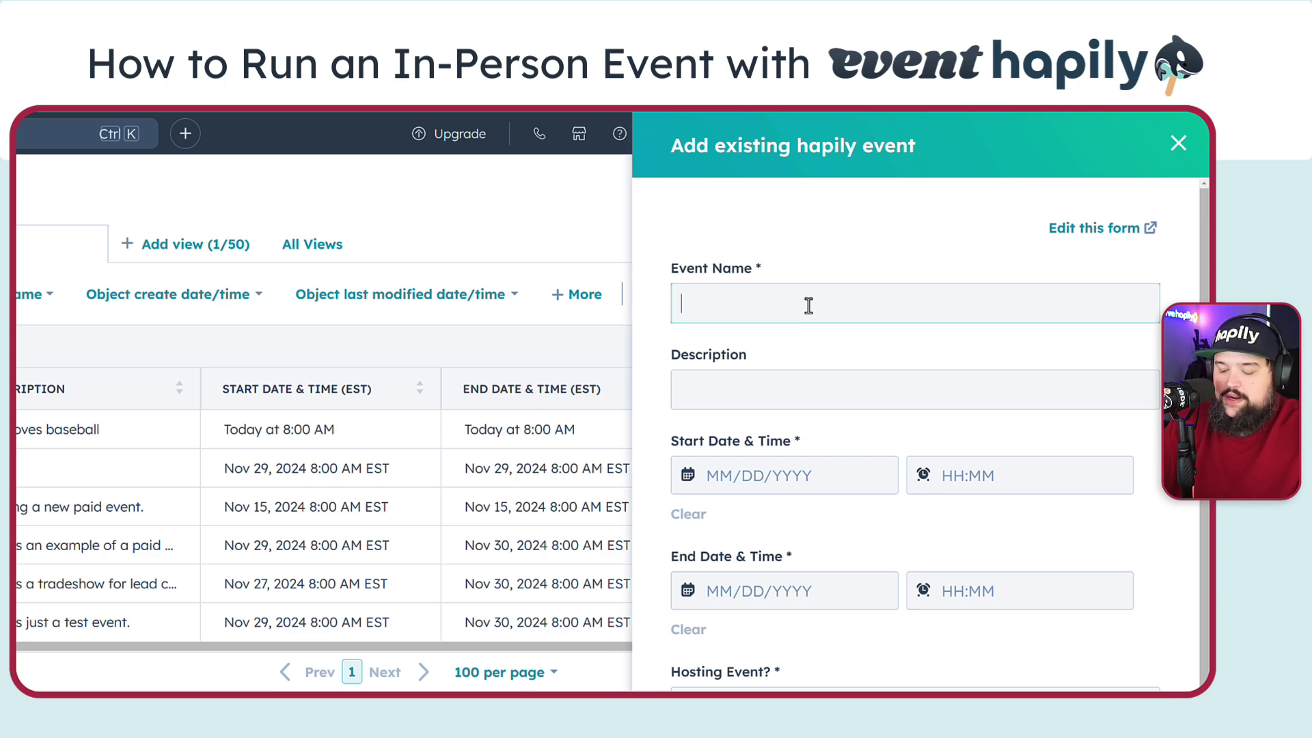
pyautogui.write("Max's N")
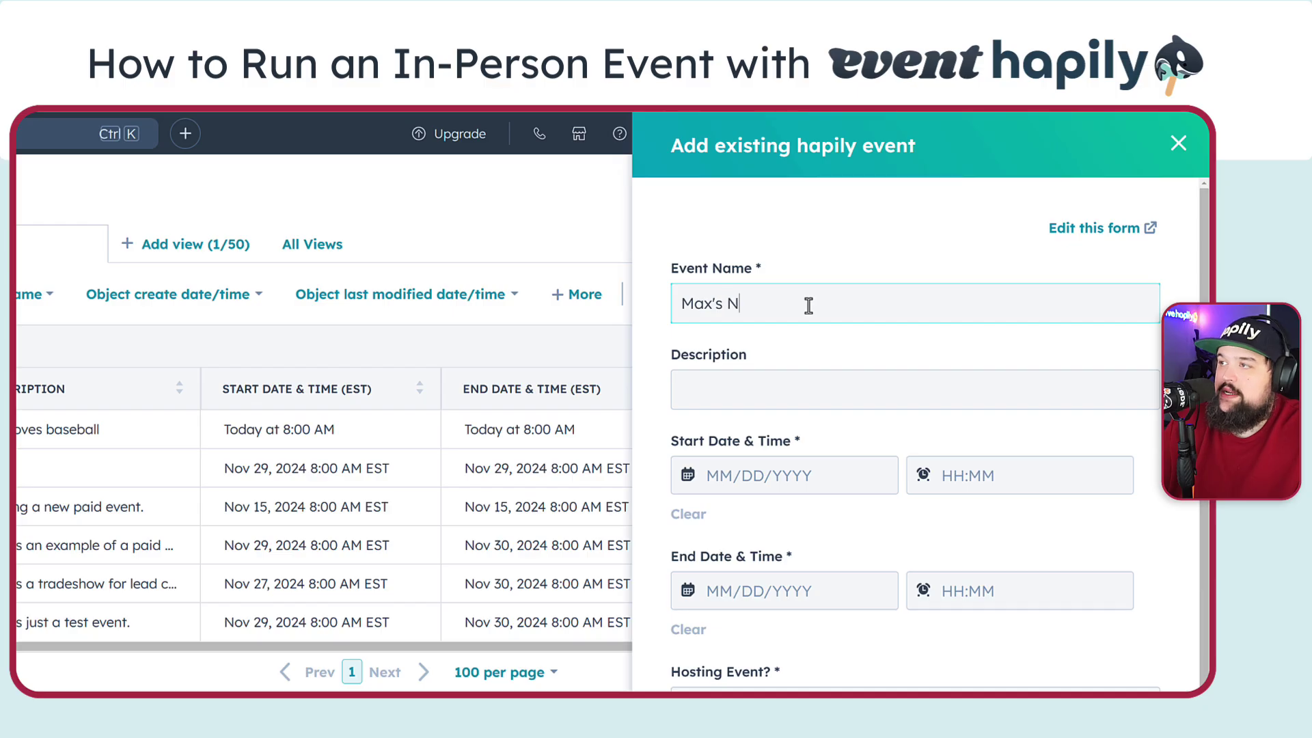
pyautogui.press('BackSpace')
pyautogui.write('Birthday Par')
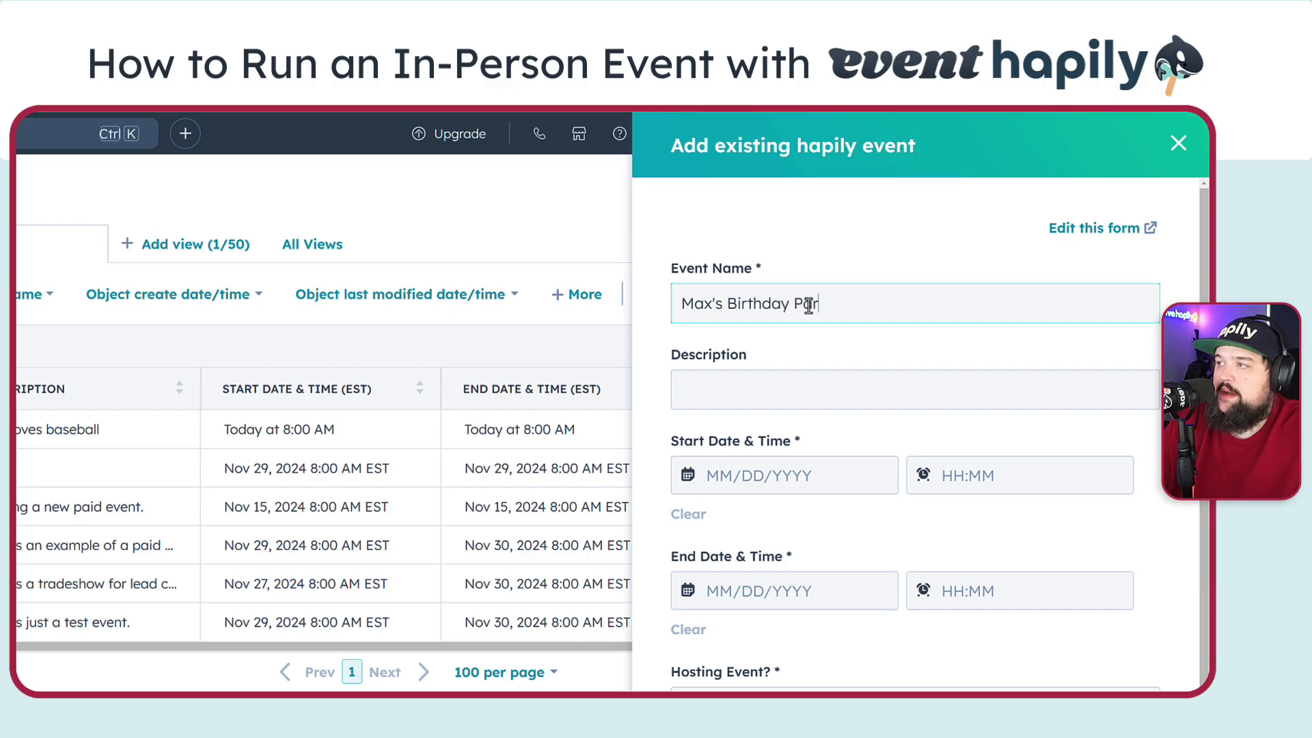
pyautogui.write('ty')
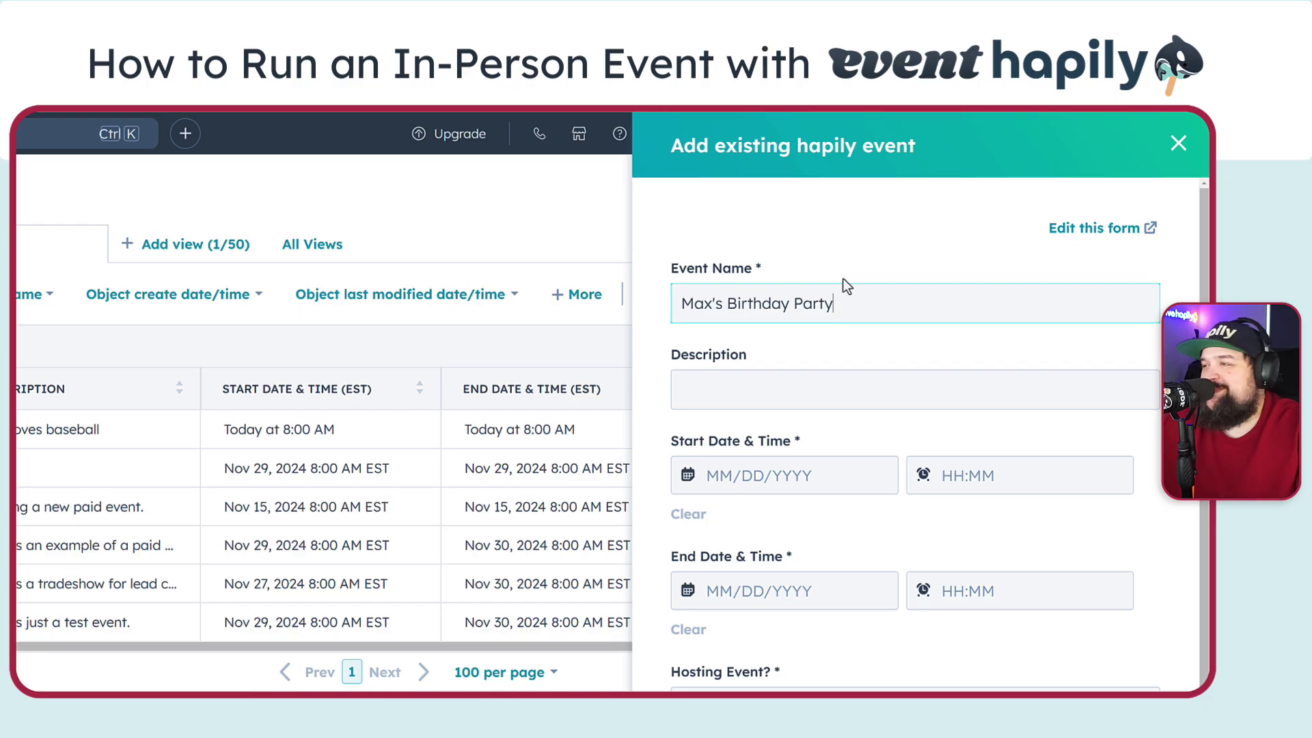
# Step: Fill in the event description with an exclamatory invitation to come celebrate the host's 37th birthday
pyautogui.click(825, 382)
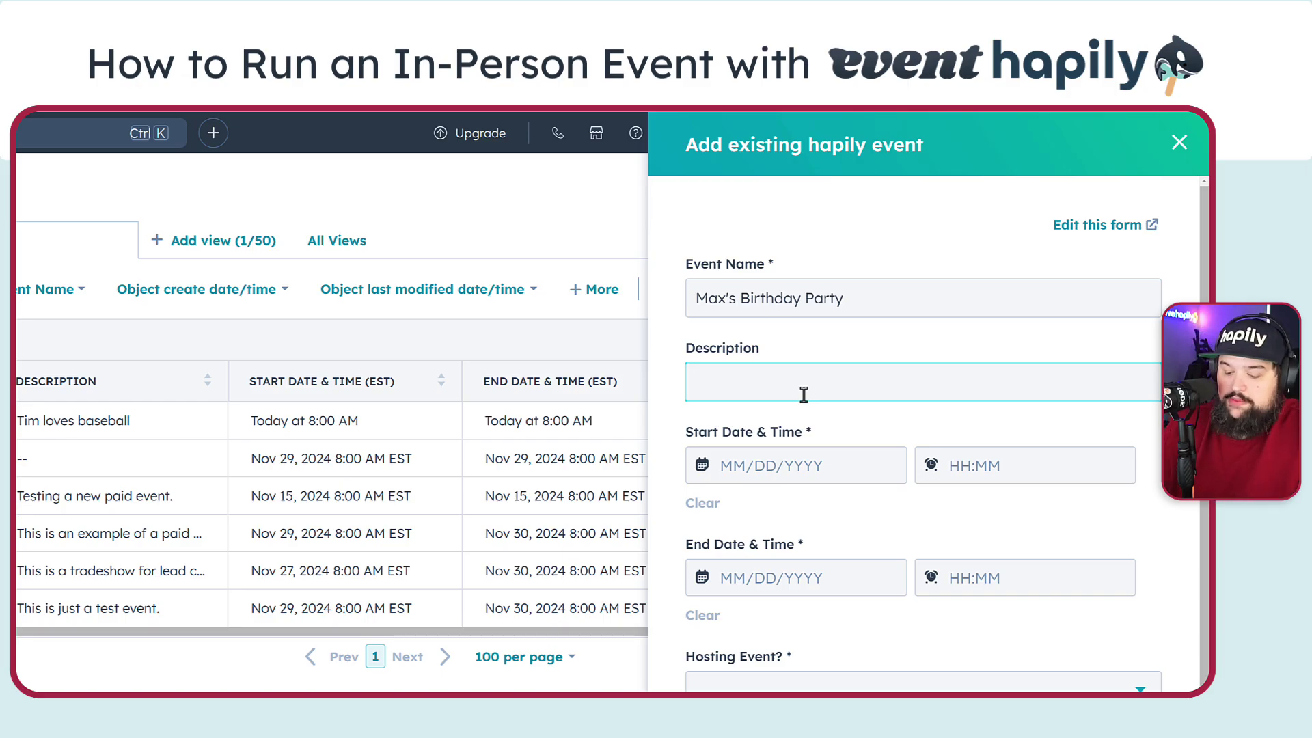
pyautogui.write('Come c')
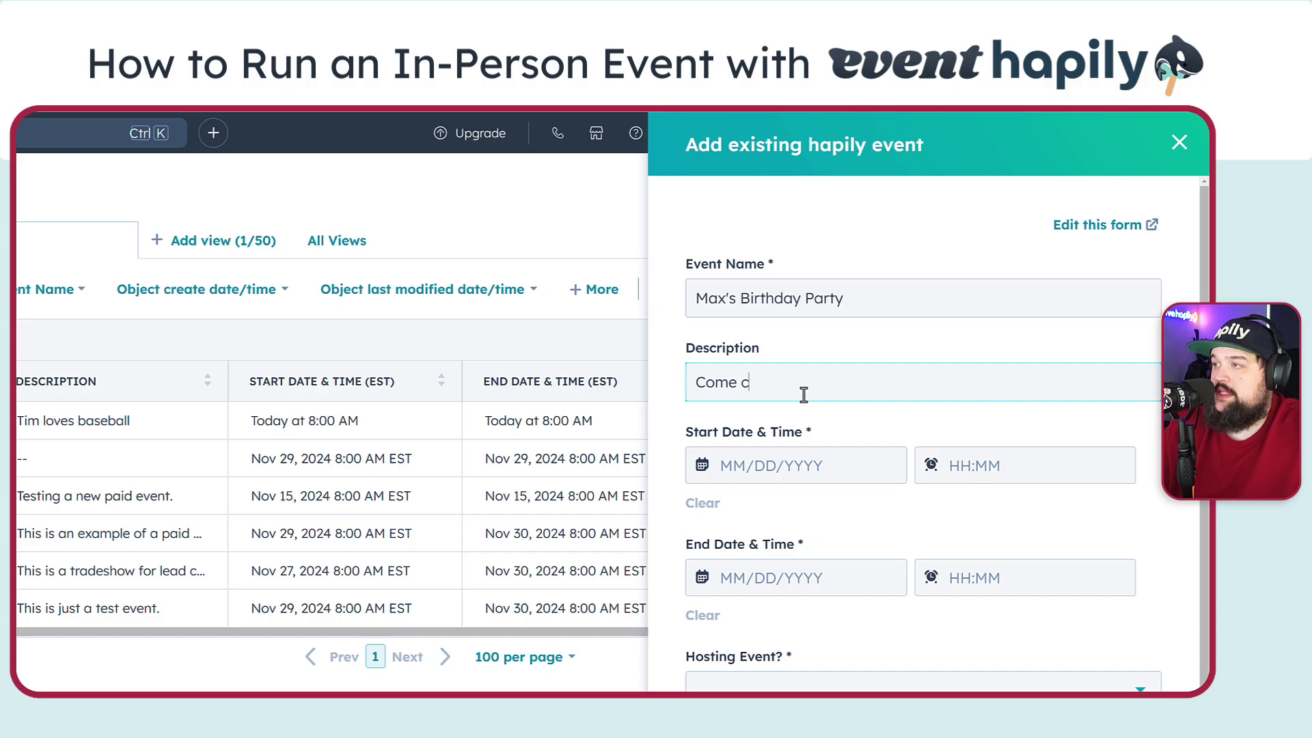
pyautogui.write("elebrate Max's")
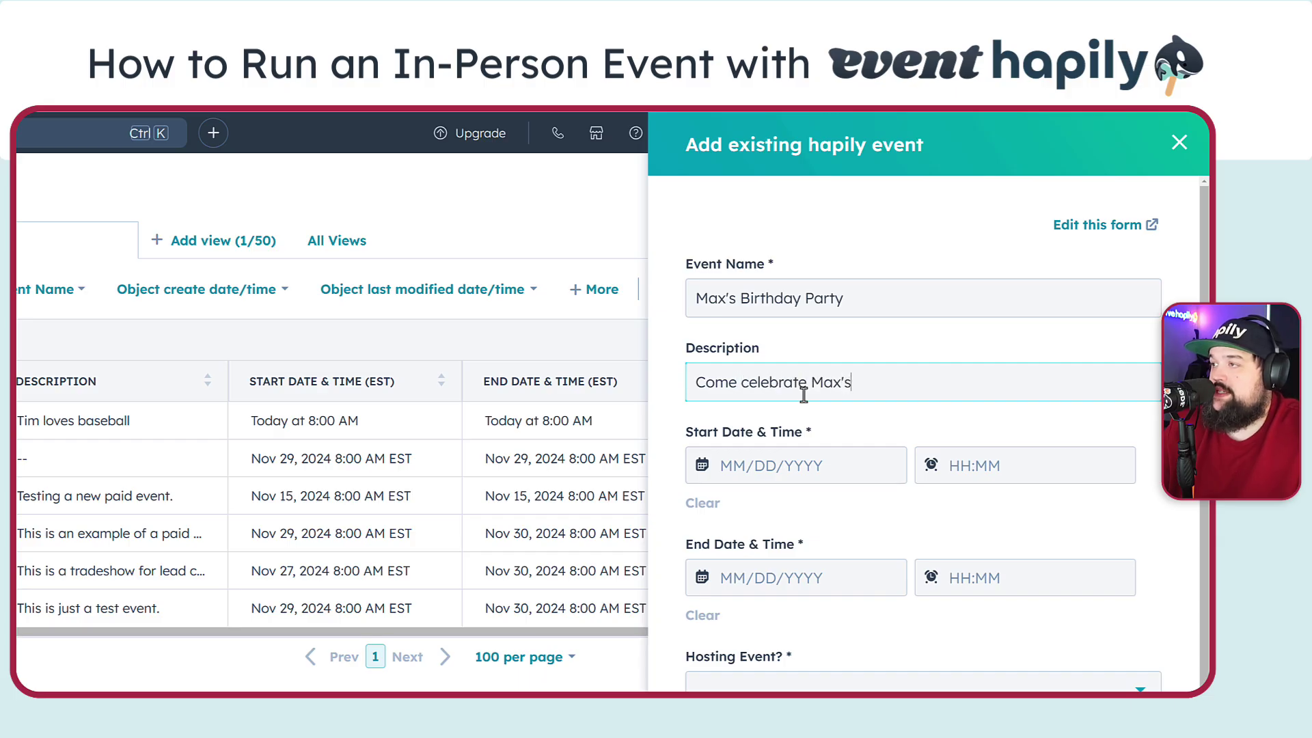
pyautogui.write(' 3')
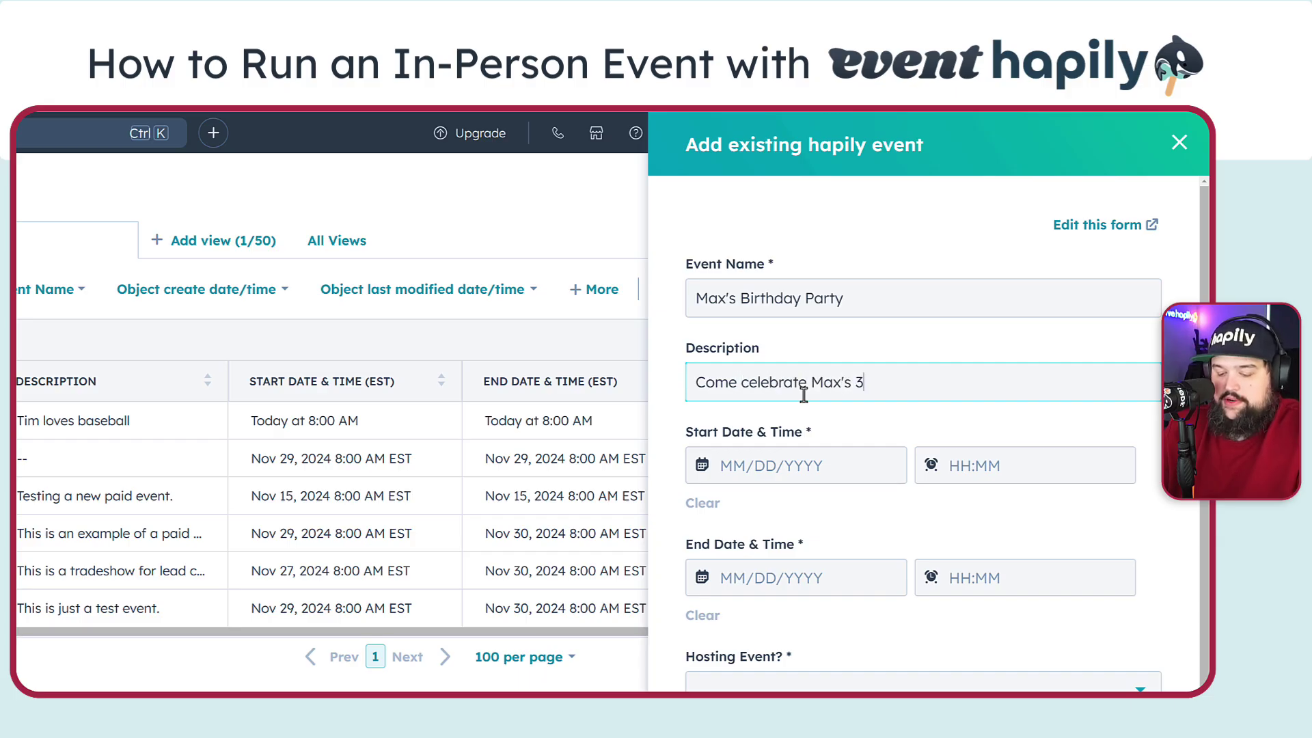
pyautogui.write('7th')
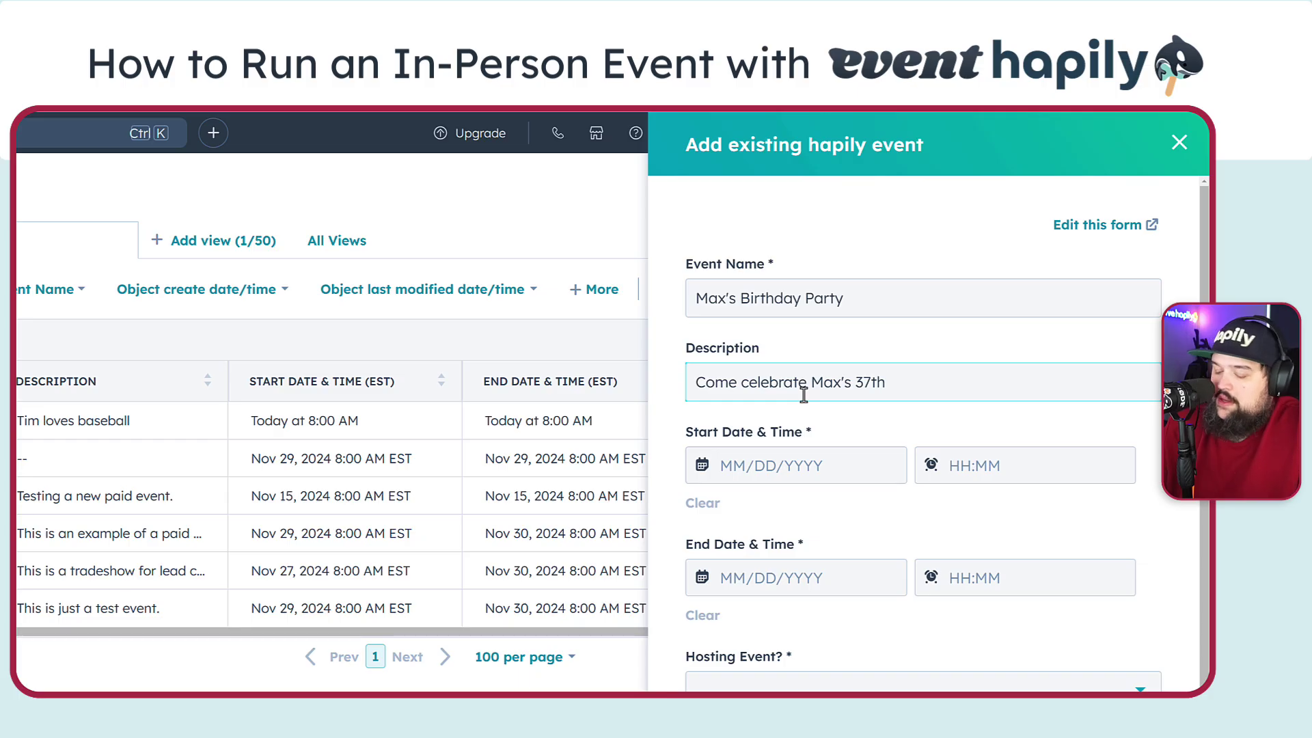
pyautogui.write(' birthday')
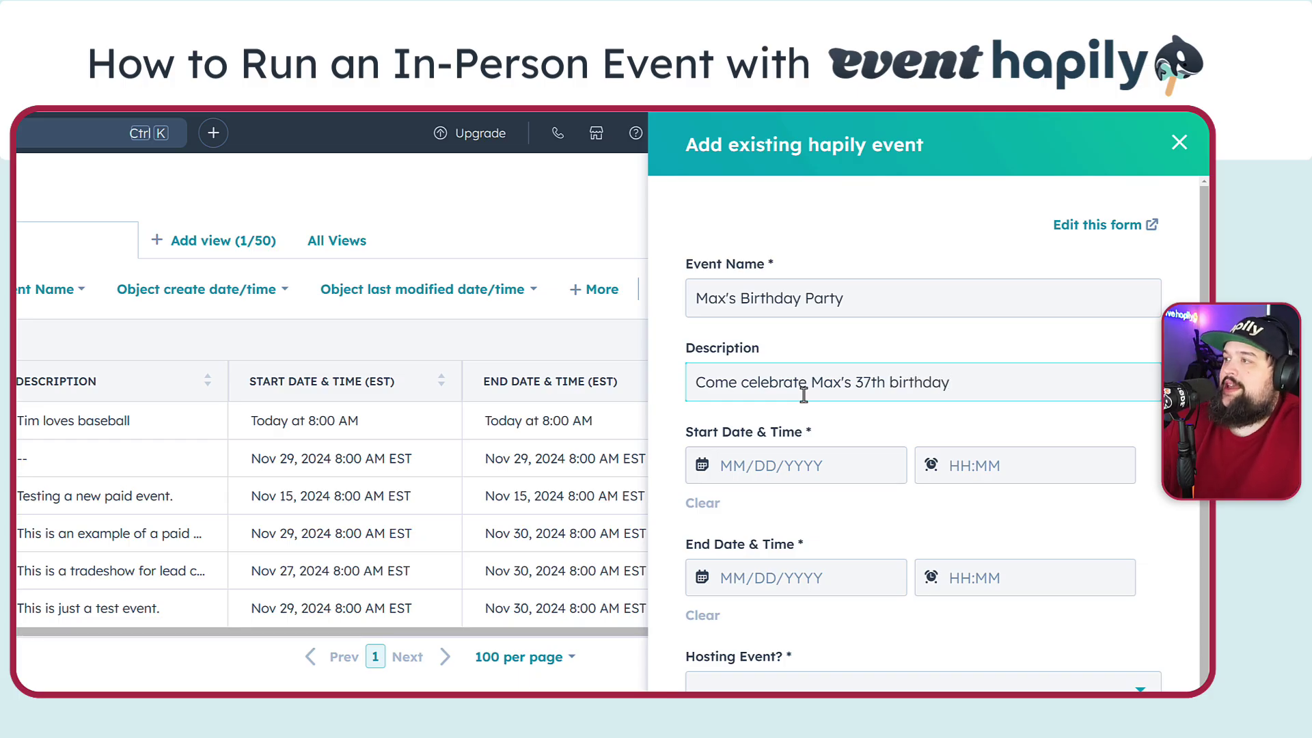
pyautogui.write('!')
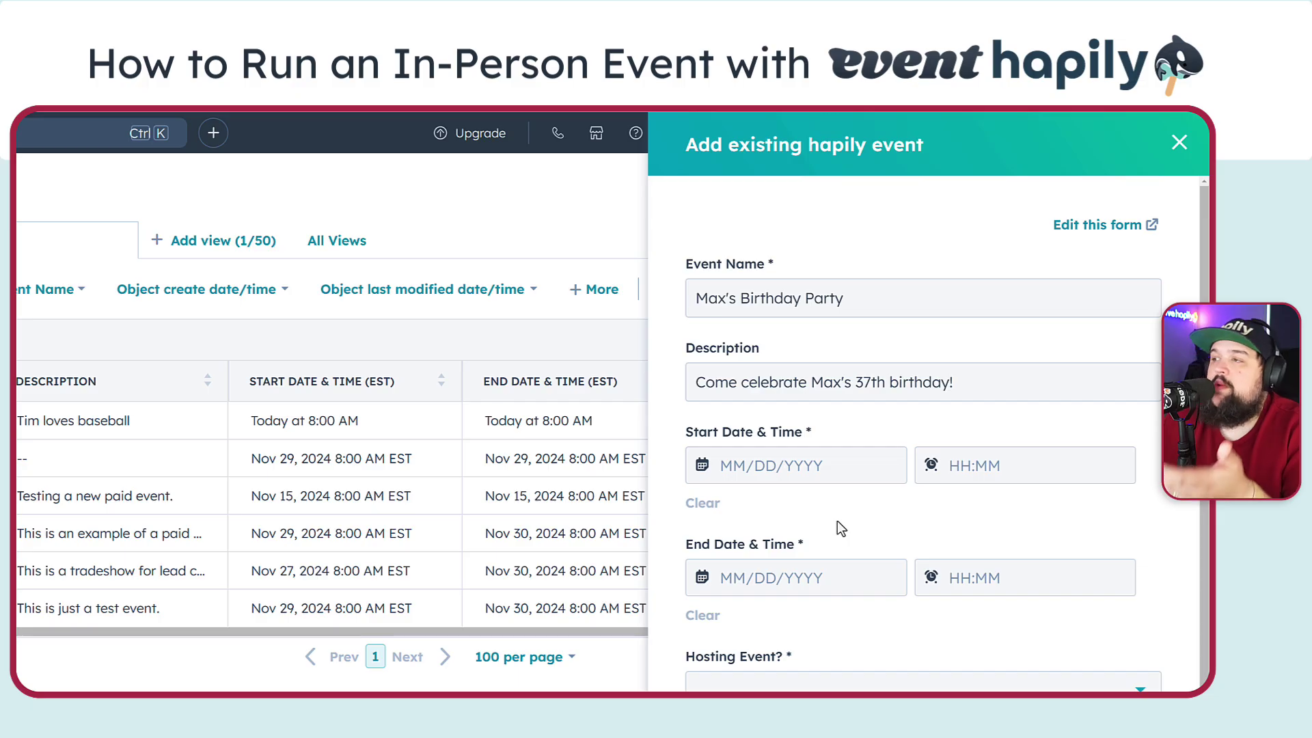
# Step: Set the event's start date to 08/04/2025
pyautogui.click(830, 468)
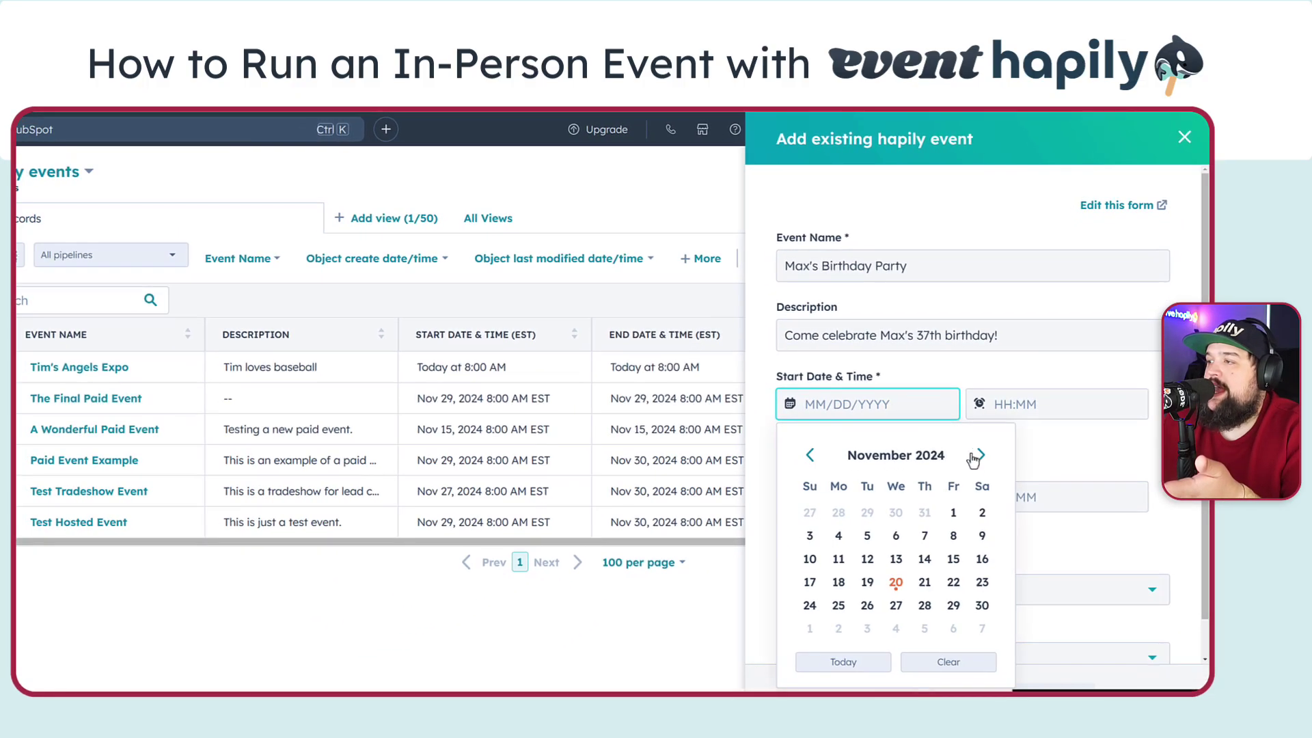
pyautogui.click(981, 455)
pyautogui.click(981, 455)
pyautogui.click(981, 456)
pyautogui.click(980, 455)
pyautogui.click(980, 455)
pyautogui.click(981, 455)
pyautogui.click(981, 455)
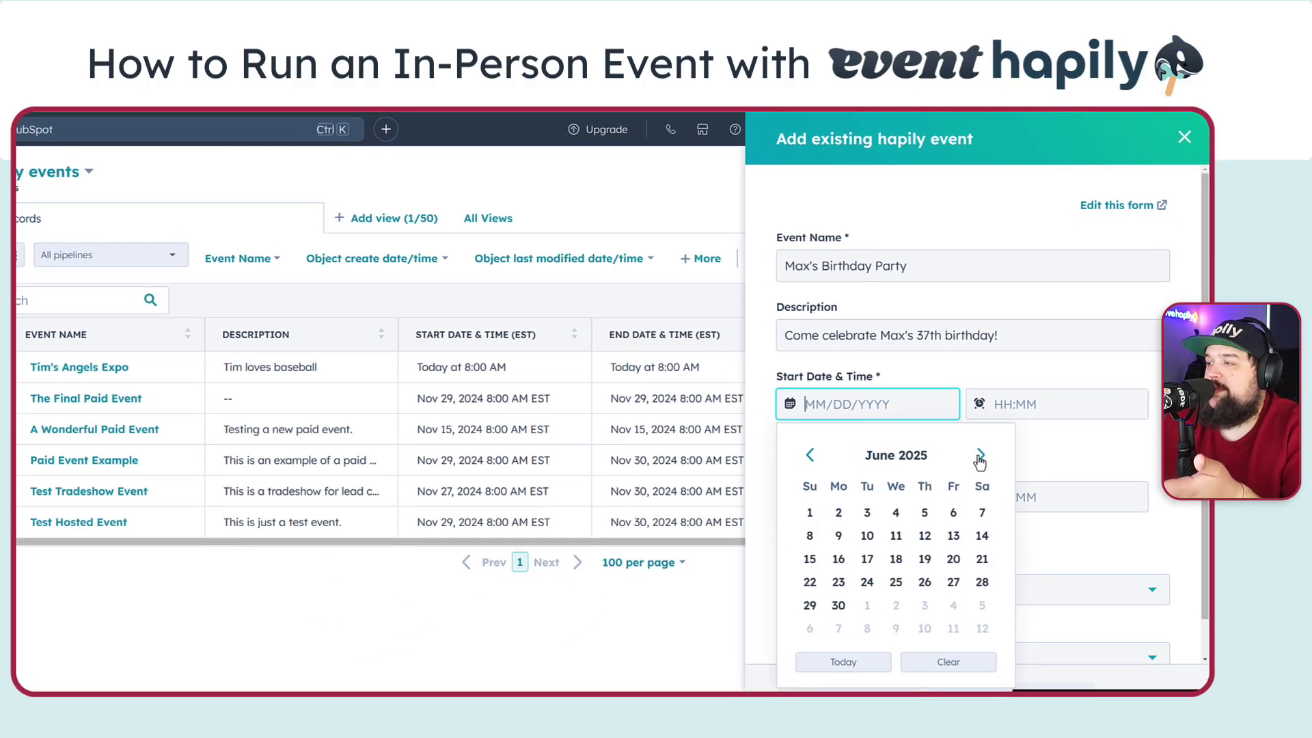
pyautogui.click(980, 455)
pyautogui.click(980, 455)
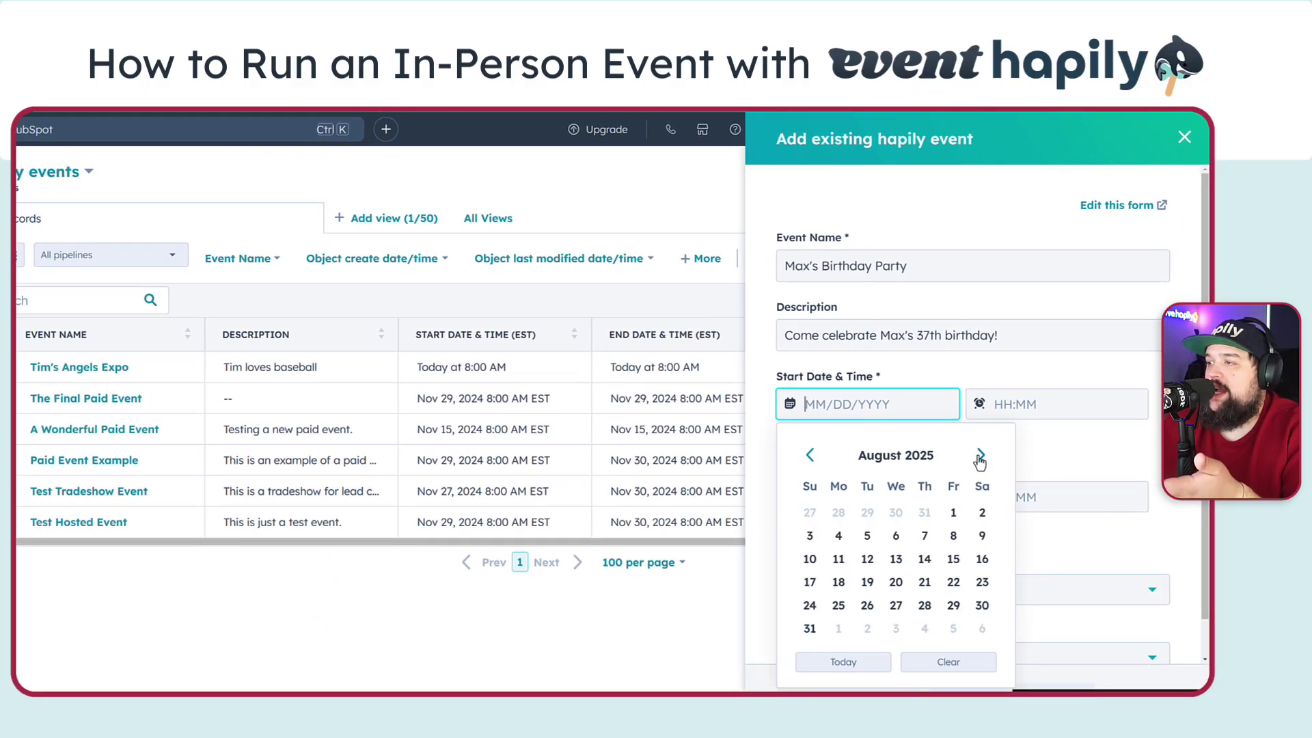
pyautogui.click(838, 536)
pyautogui.click(1018, 433)
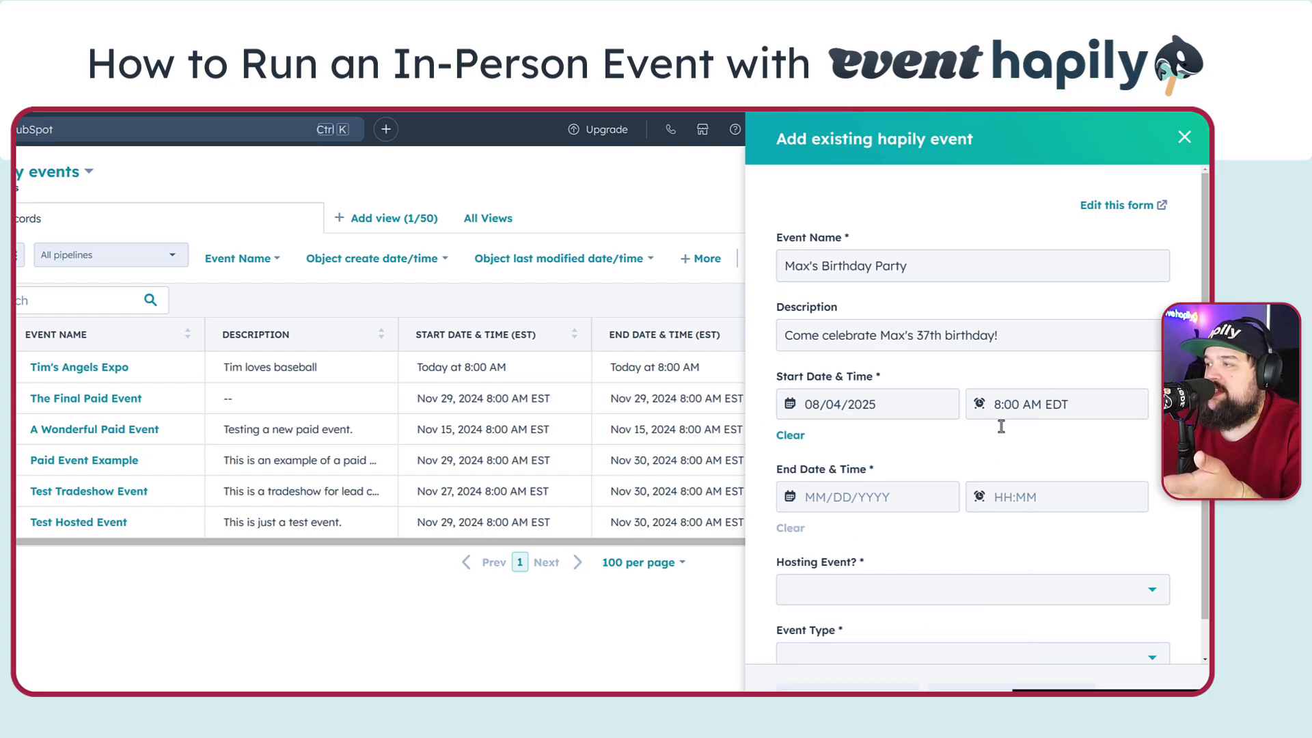
# Step: Set the event's end to 08/04/2025 at 11:00 PM EDT
pyautogui.click(895, 496)
pyautogui.click(981, 248)
pyautogui.click(980, 249)
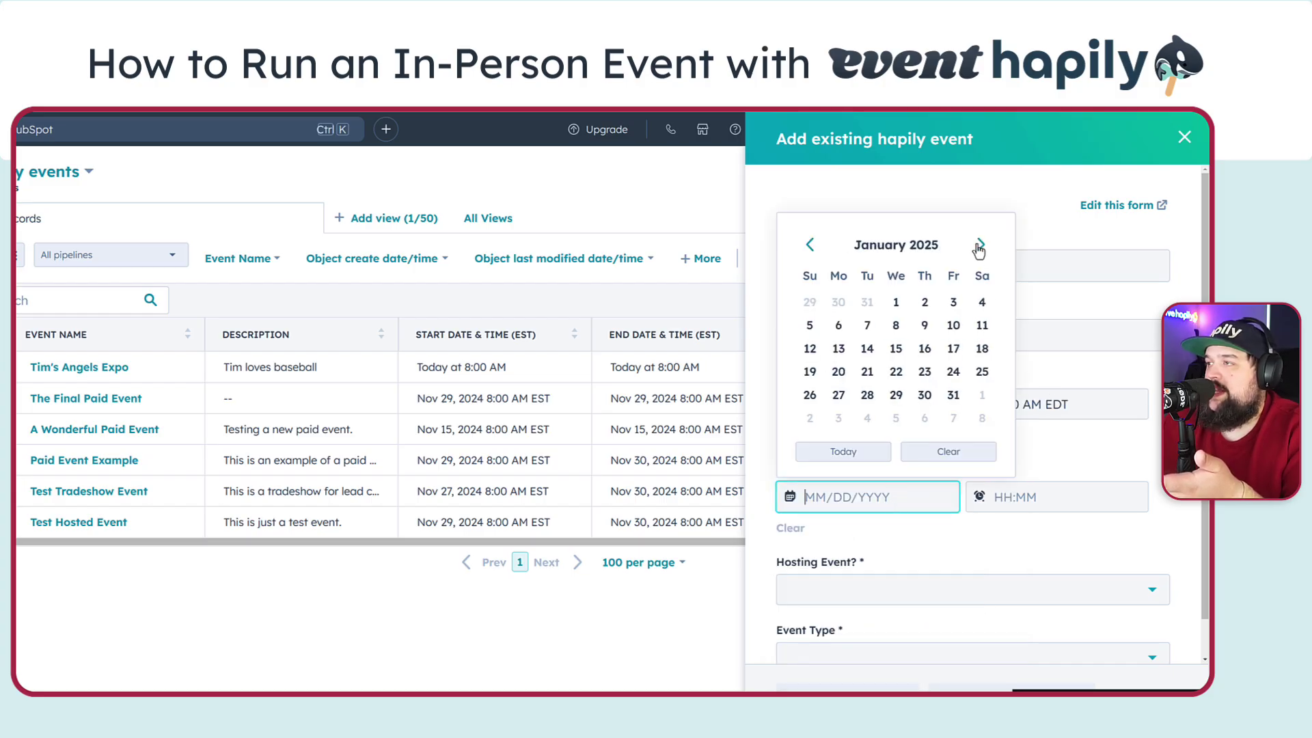
pyautogui.click(979, 249)
pyautogui.click(979, 249)
pyautogui.click(979, 249)
pyautogui.click(979, 248)
pyautogui.click(979, 248)
pyautogui.click(979, 250)
pyautogui.click(980, 249)
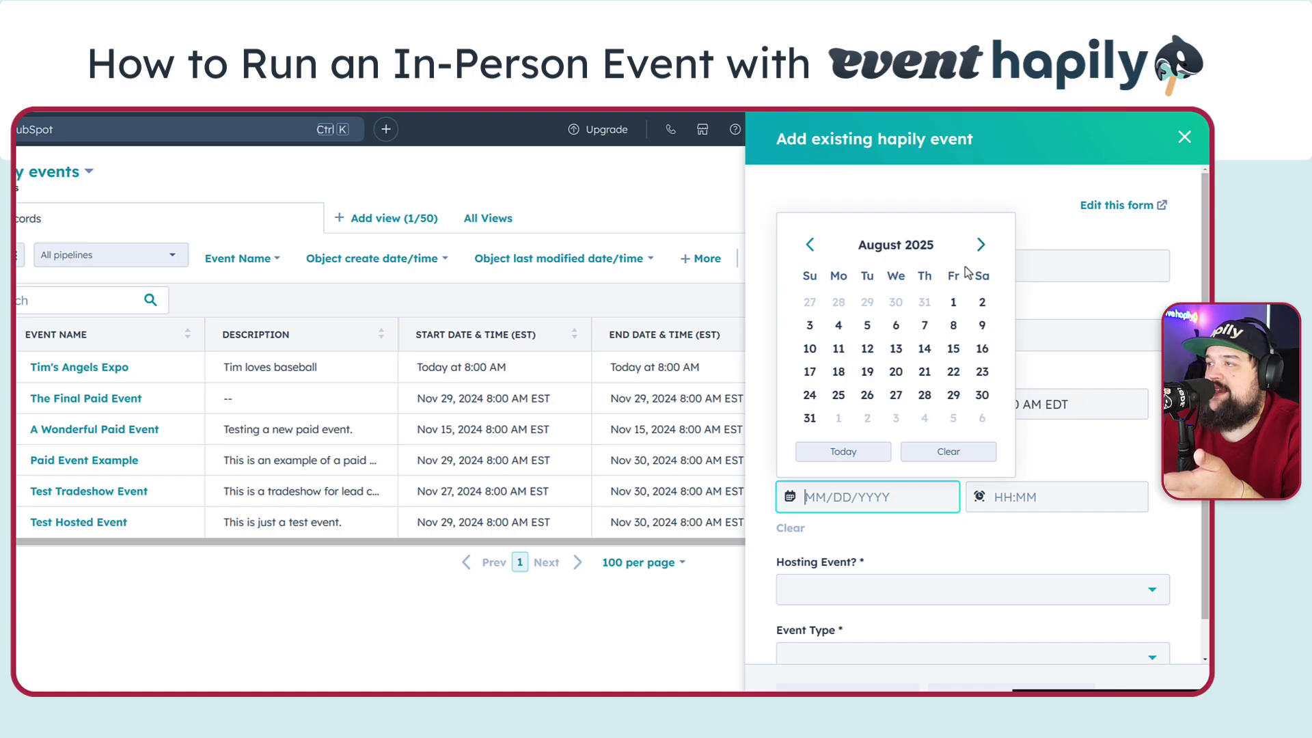
pyautogui.click(838, 326)
pyautogui.click(1047, 502)
pyautogui.scroll(-15, 1043, 617)
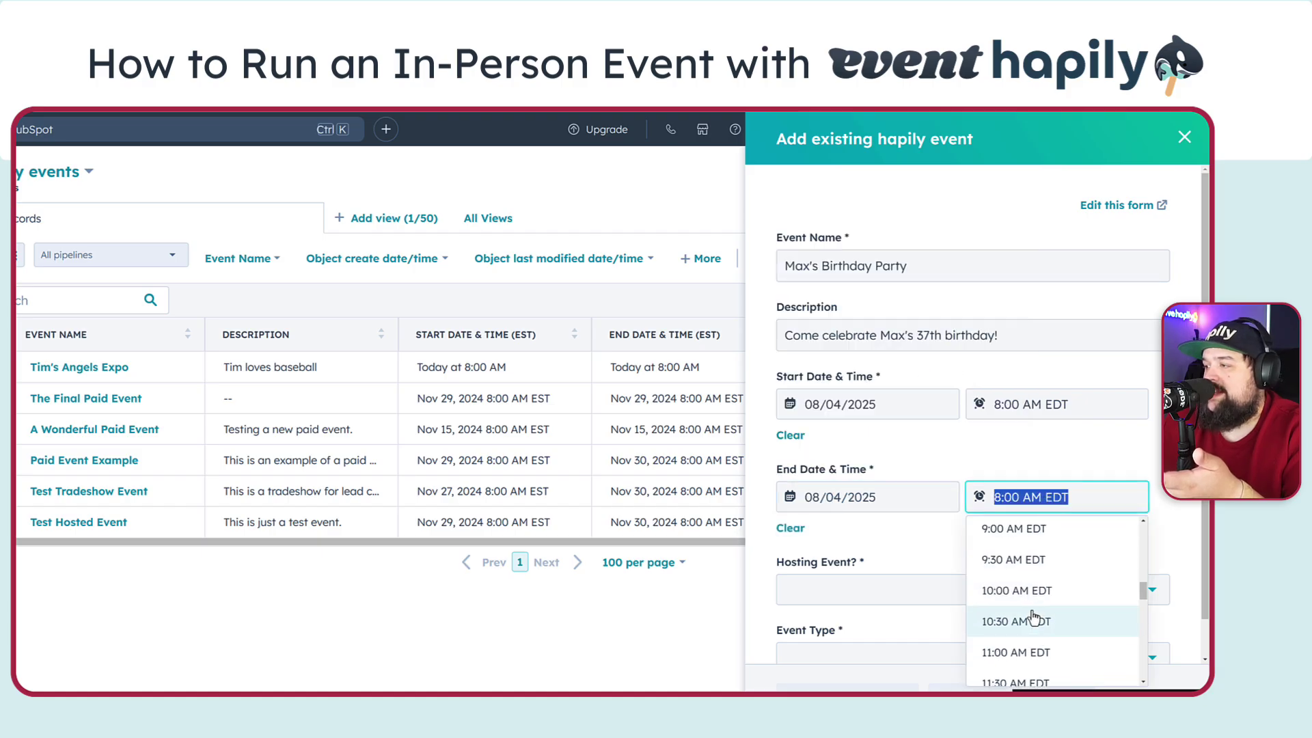
pyautogui.click(1024, 637)
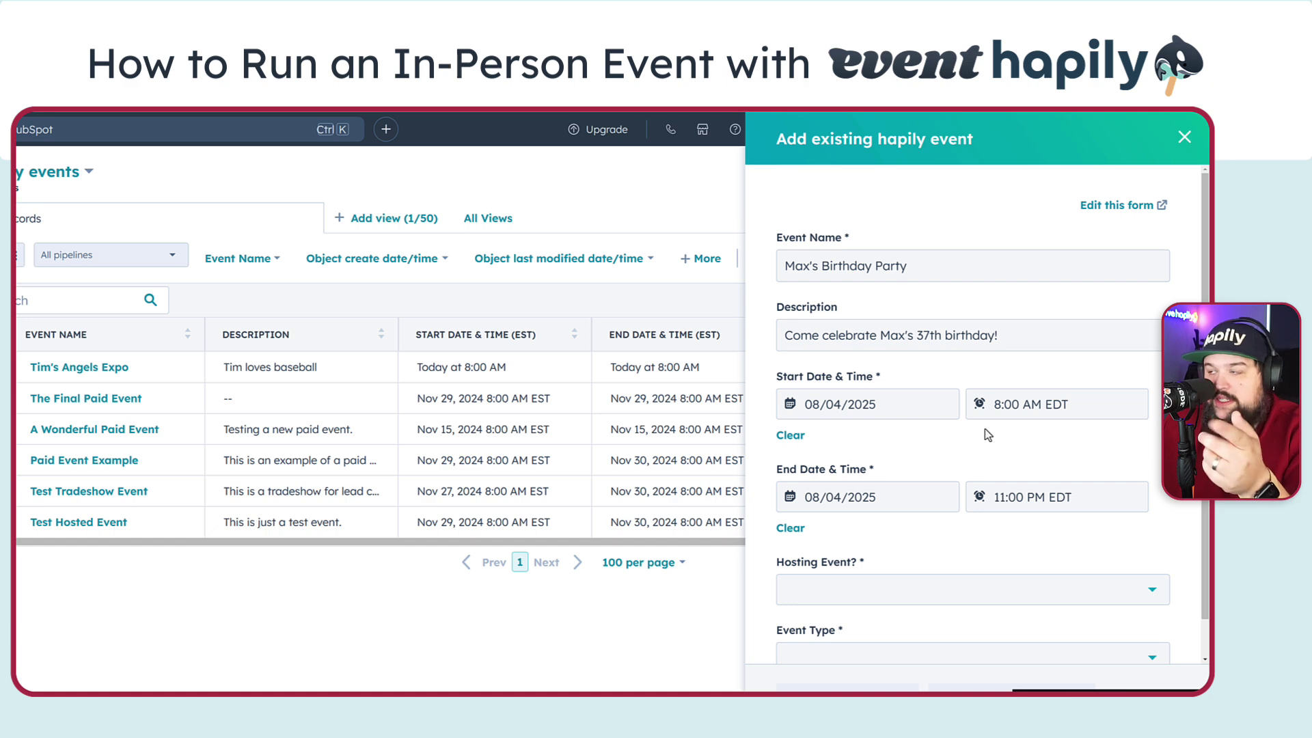
# Step: Mark the new event as hosted by setting Hosting Event? to Yes
pyautogui.scroll(-1, 1157, 476)
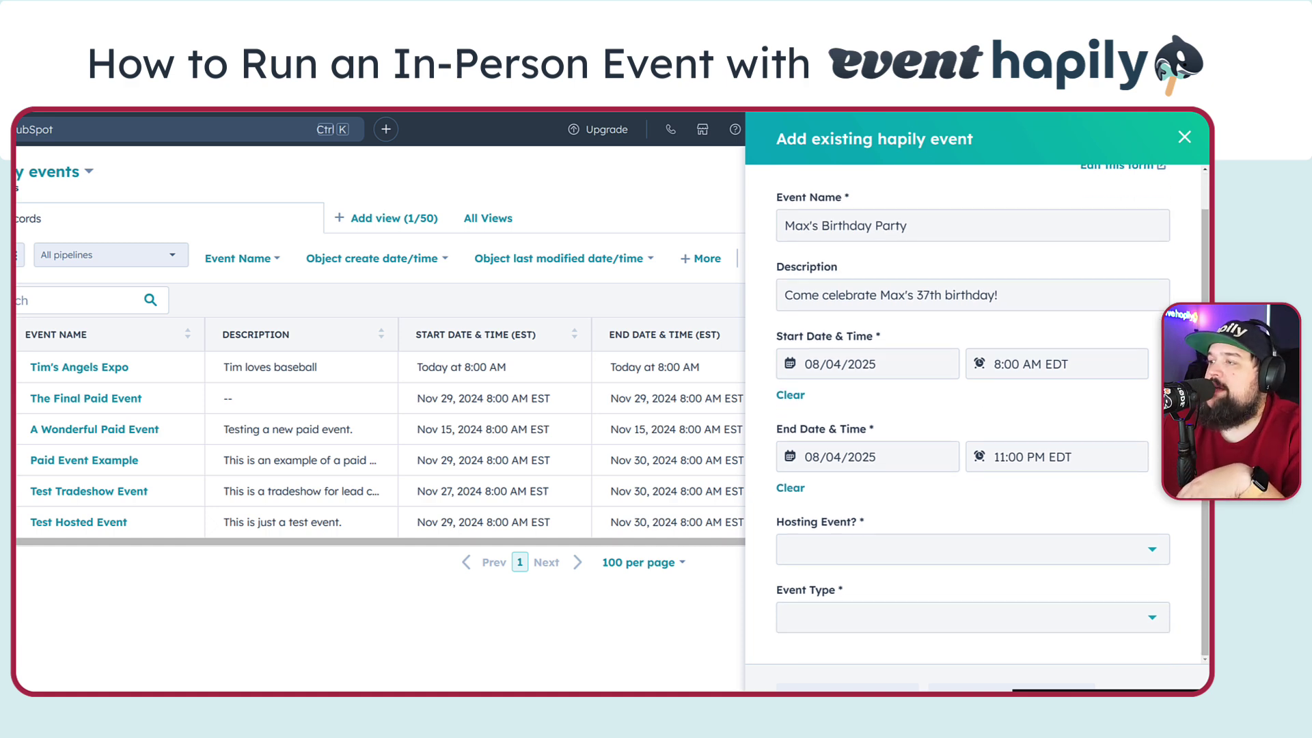
pyautogui.click(894, 557)
pyautogui.click(880, 592)
pyautogui.click(902, 506)
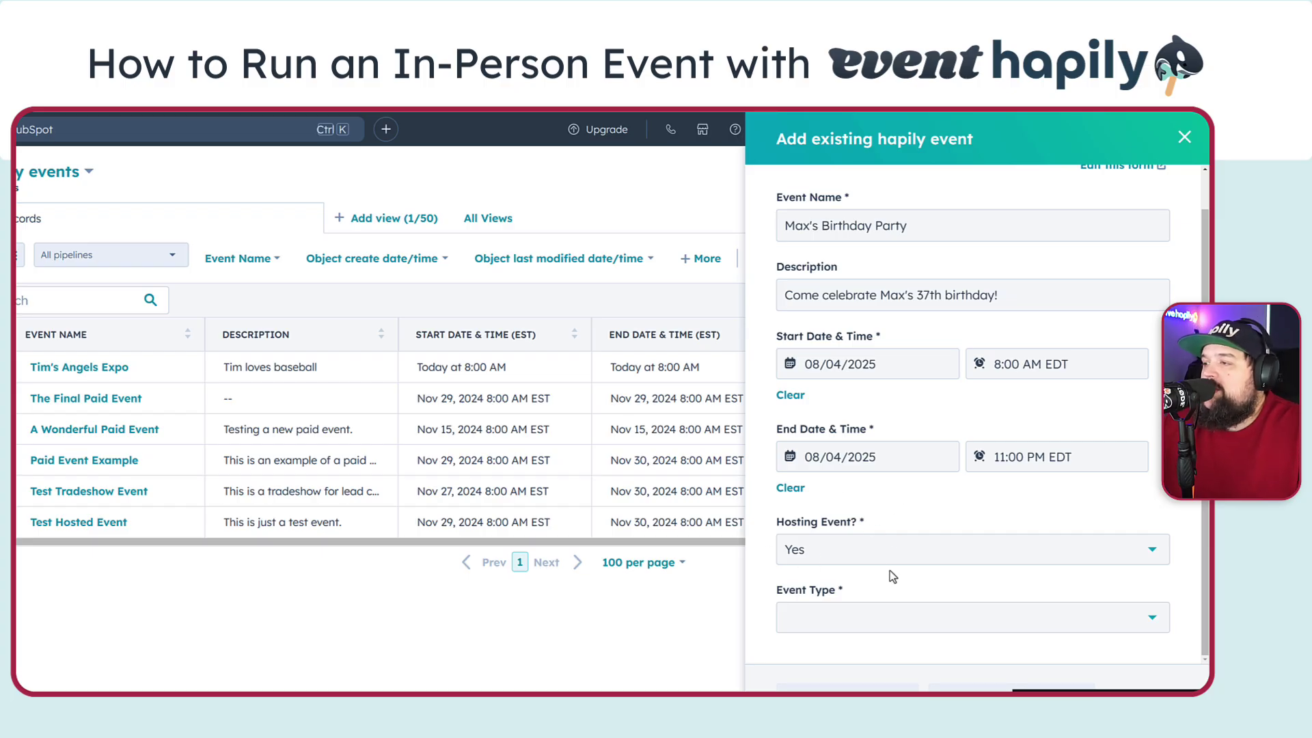
# Step: Look through the available event types and set the Event Type to In-Person
pyautogui.click(850, 622)
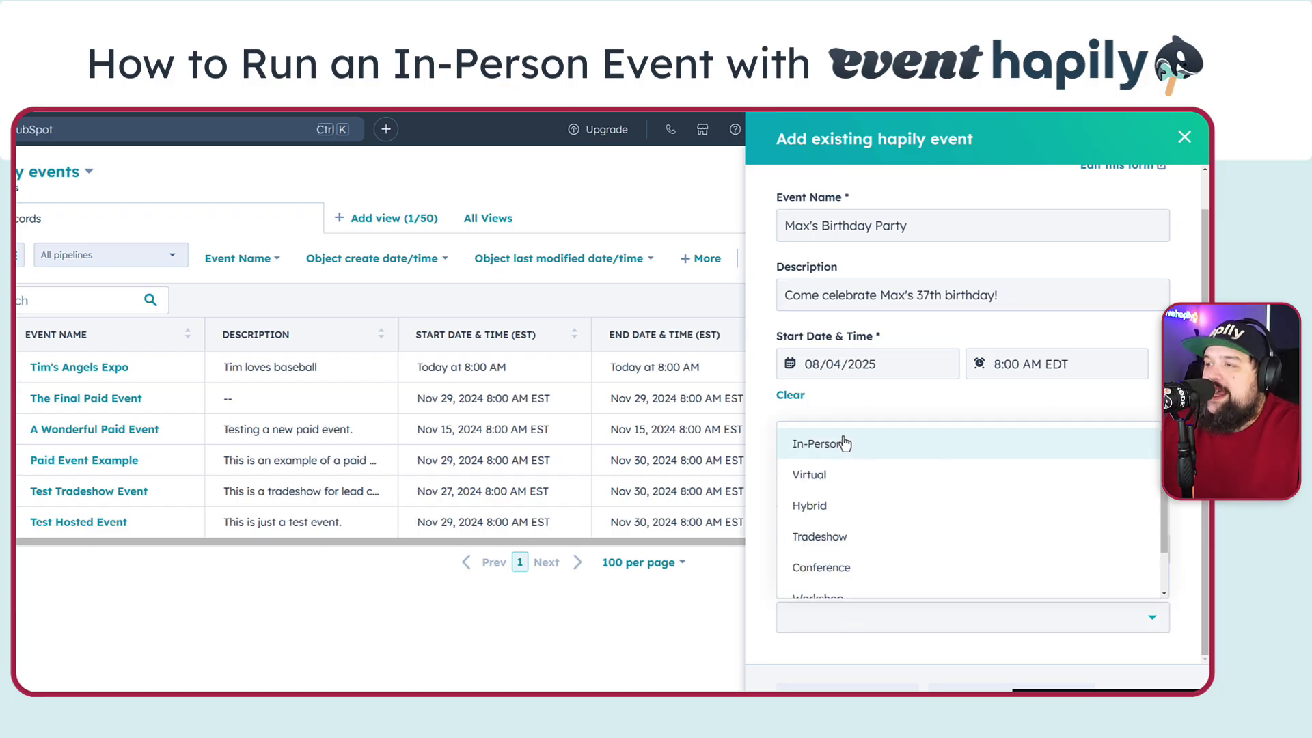
pyautogui.scroll(-1, 913, 545)
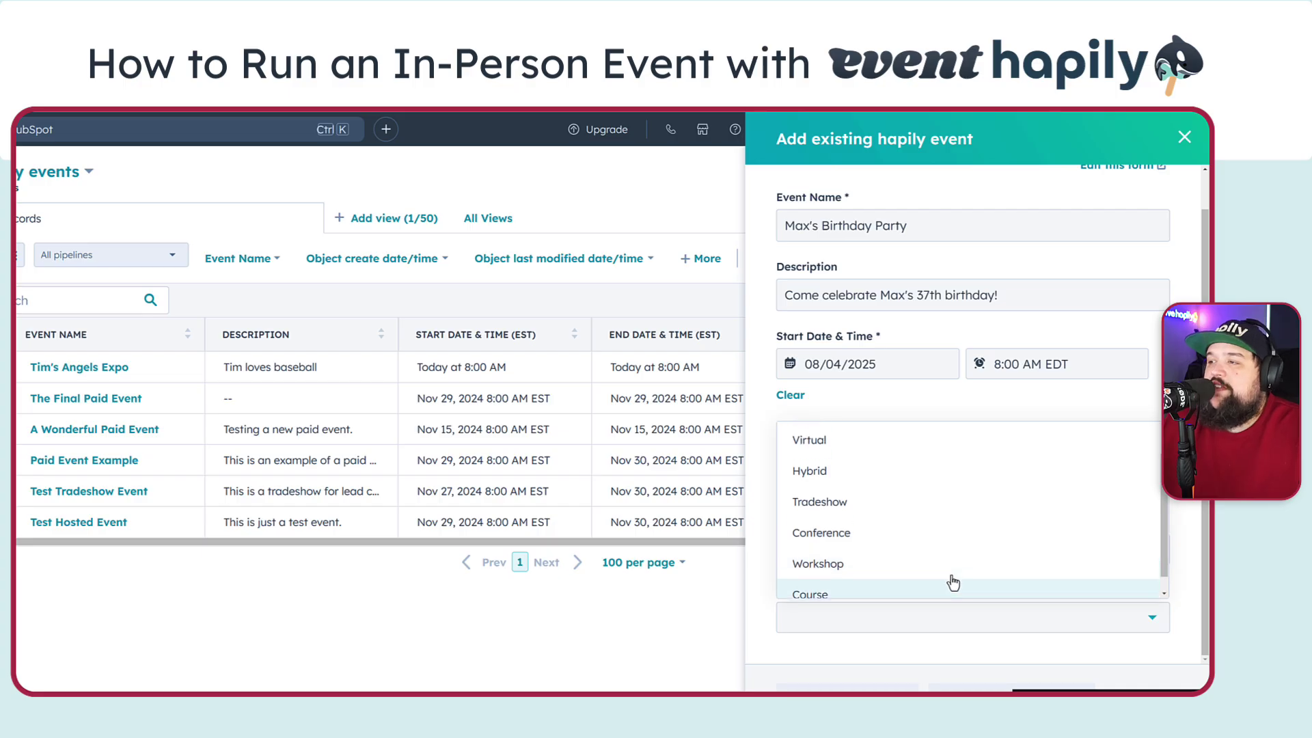
pyautogui.scroll(2, 941, 527)
pyautogui.scroll(-1, 922, 469)
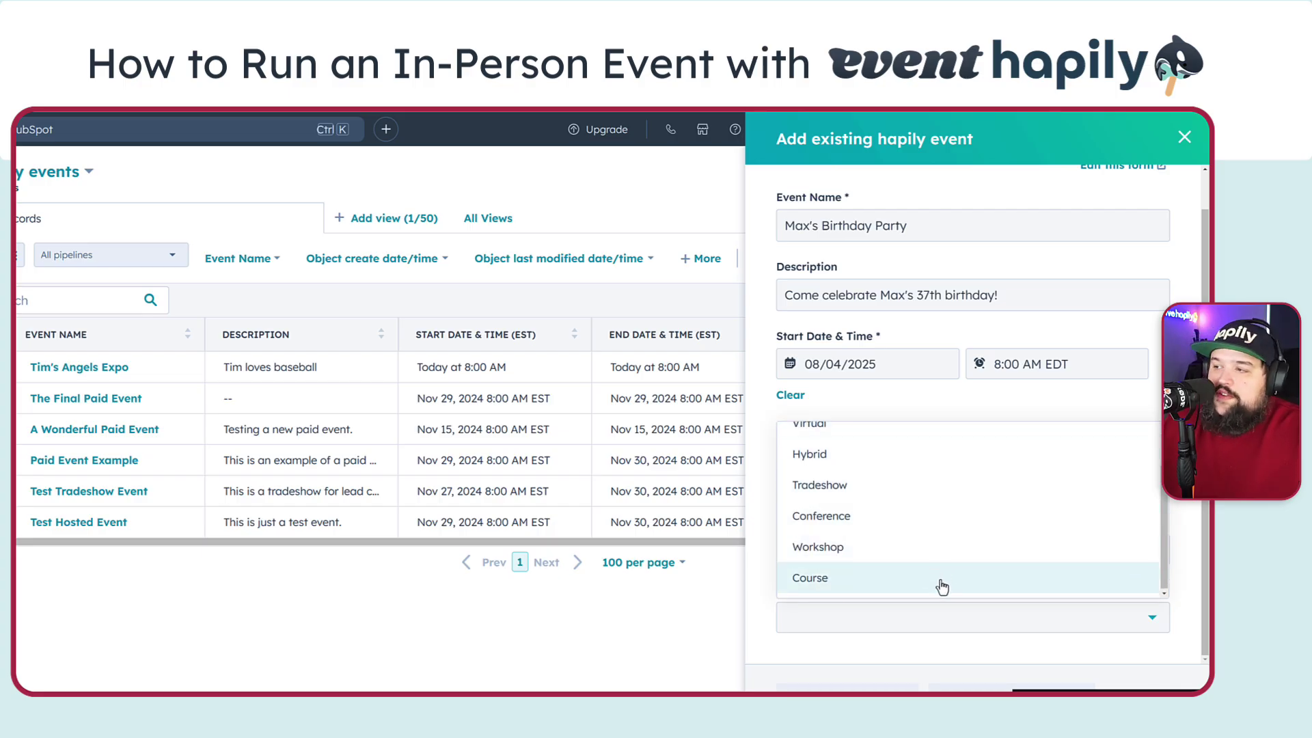
pyautogui.scroll(1, 942, 586)
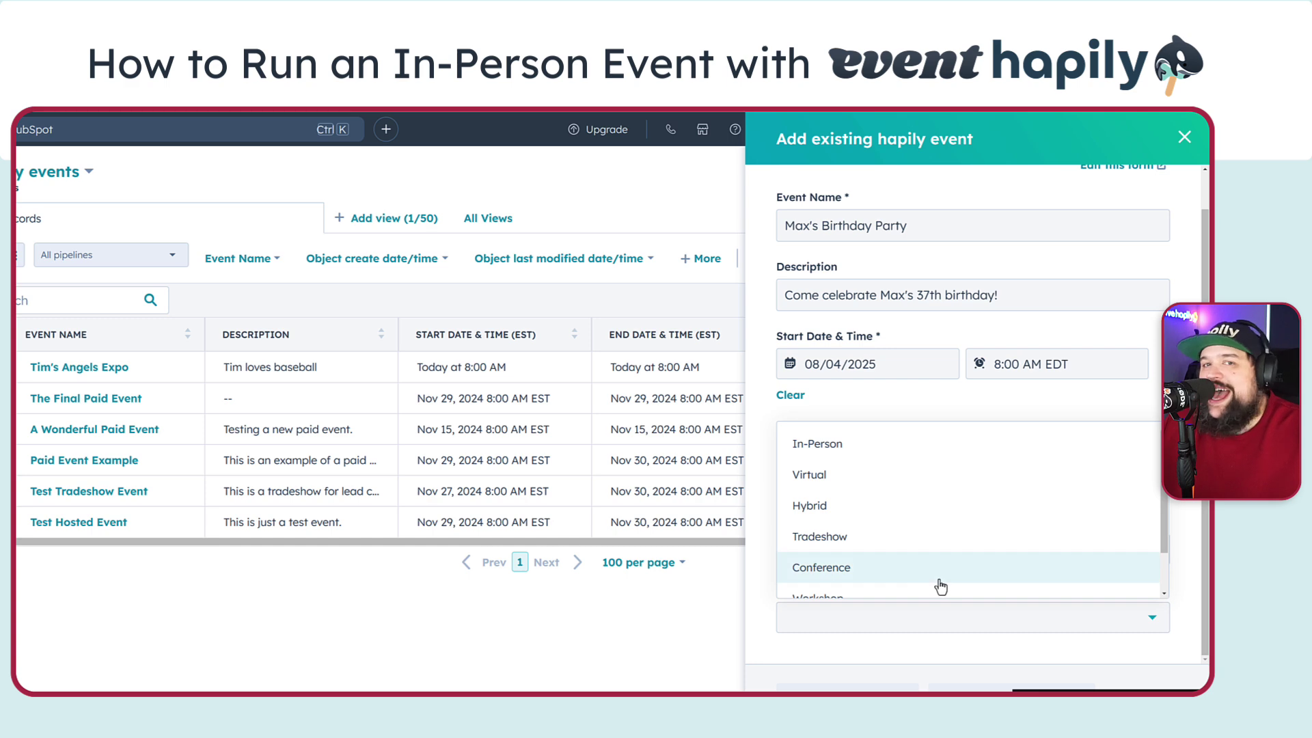
pyautogui.click(894, 451)
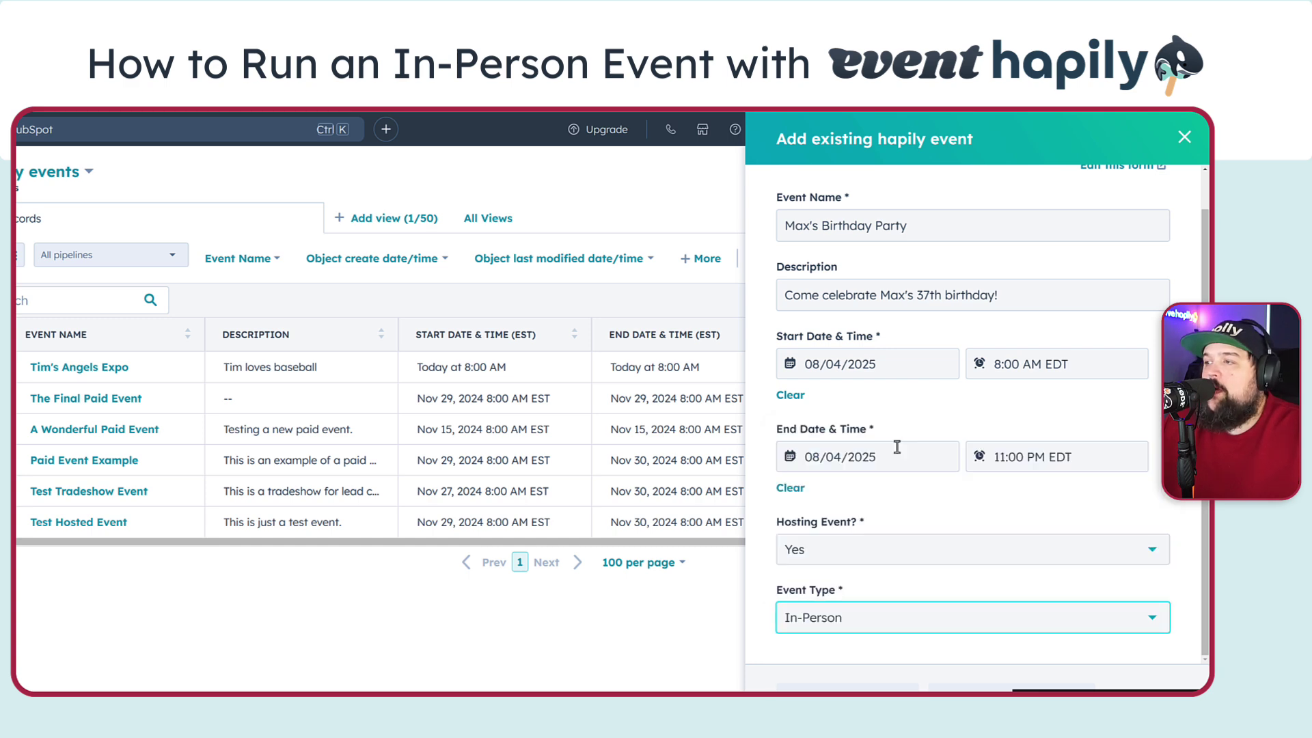
# Step: Submit the completed form to create the hapily event
pyautogui.click(951, 514)
pyautogui.click(953, 518)
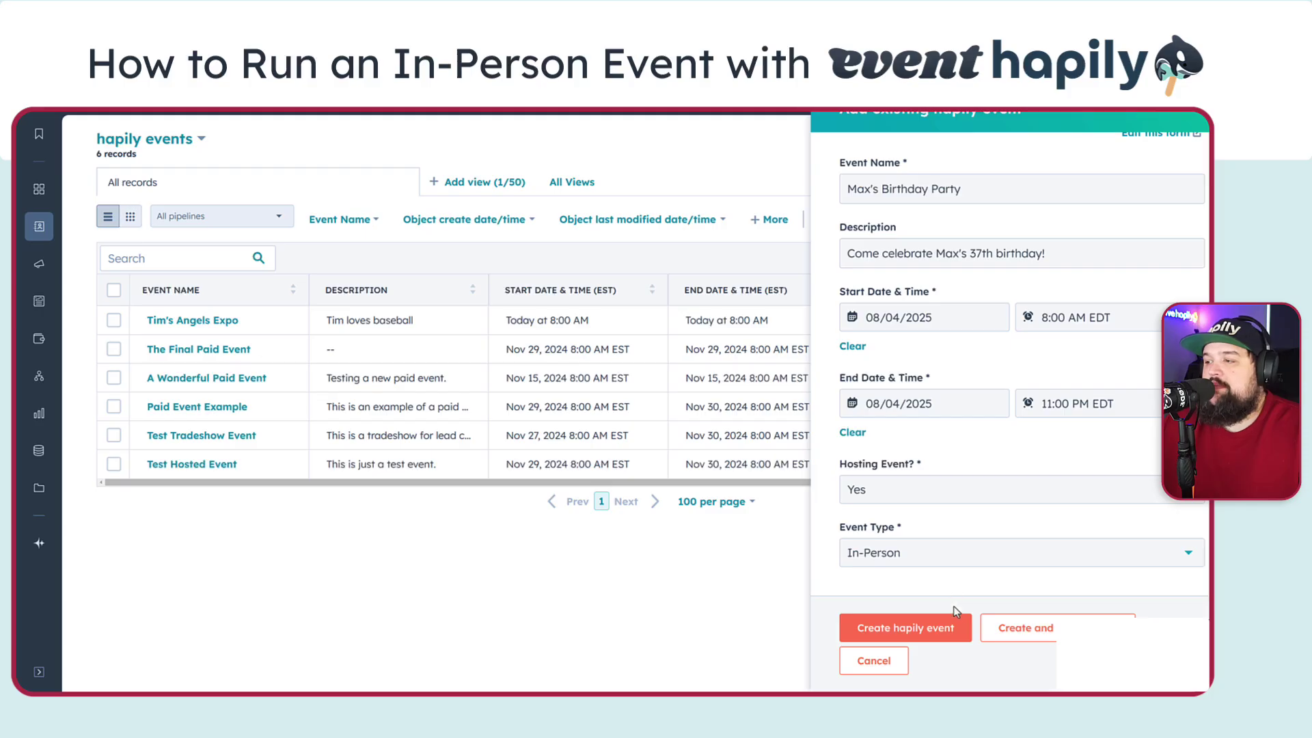
pyautogui.click(930, 631)
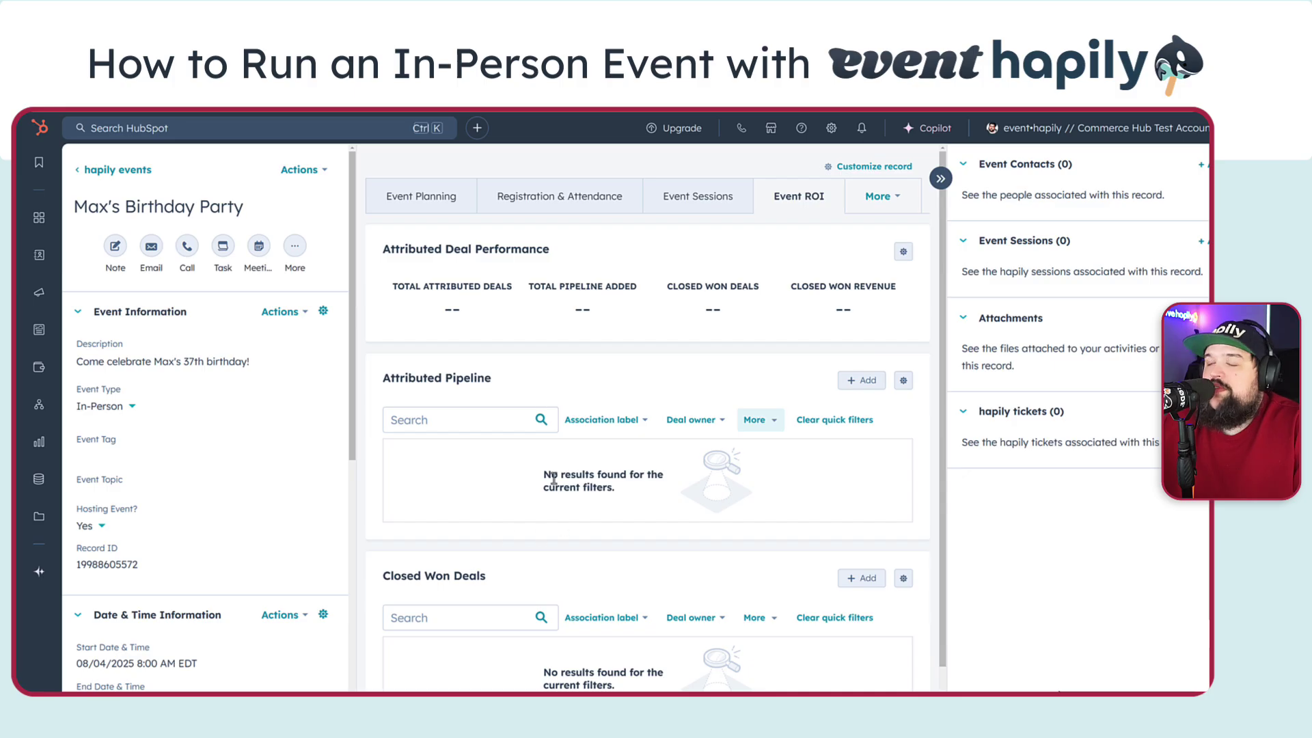
# Step: Look over the new event's Event Planning, Registration & Attendance and Event Sessions sections, ending on Event Planning
pyautogui.click(418, 207)
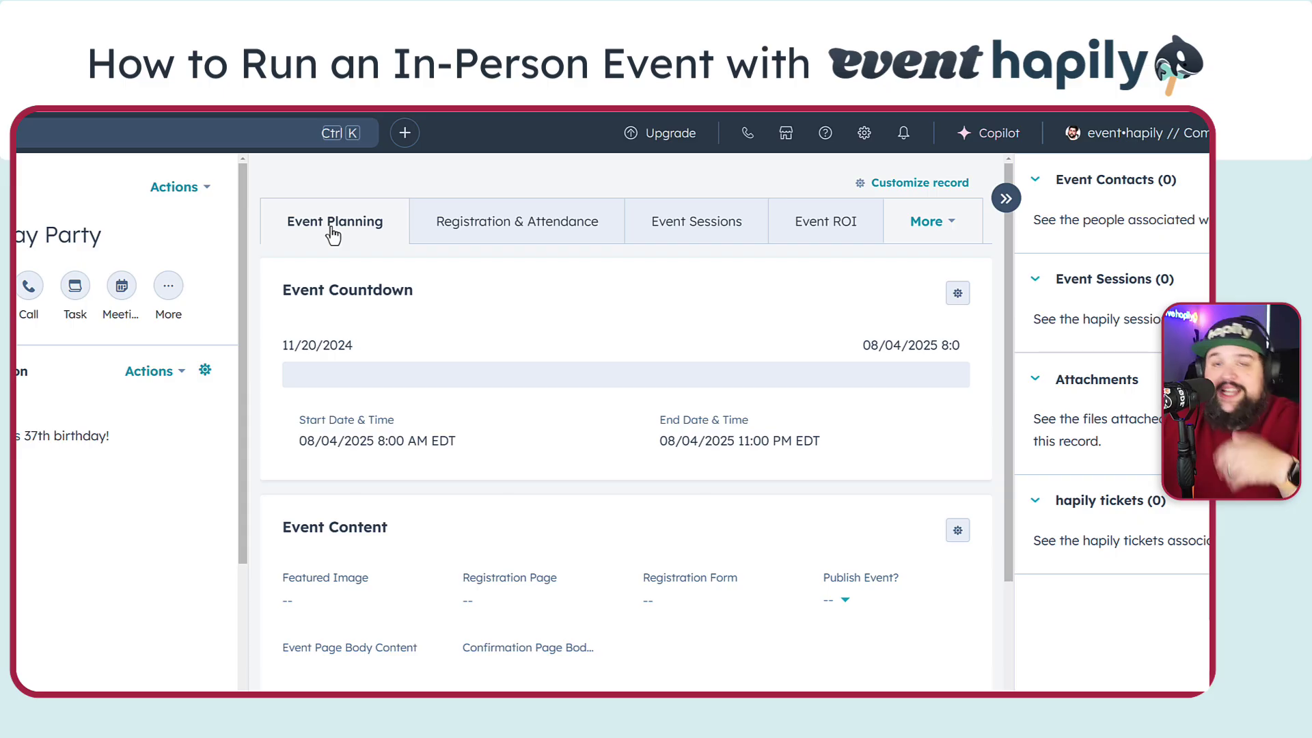
pyautogui.click(430, 236)
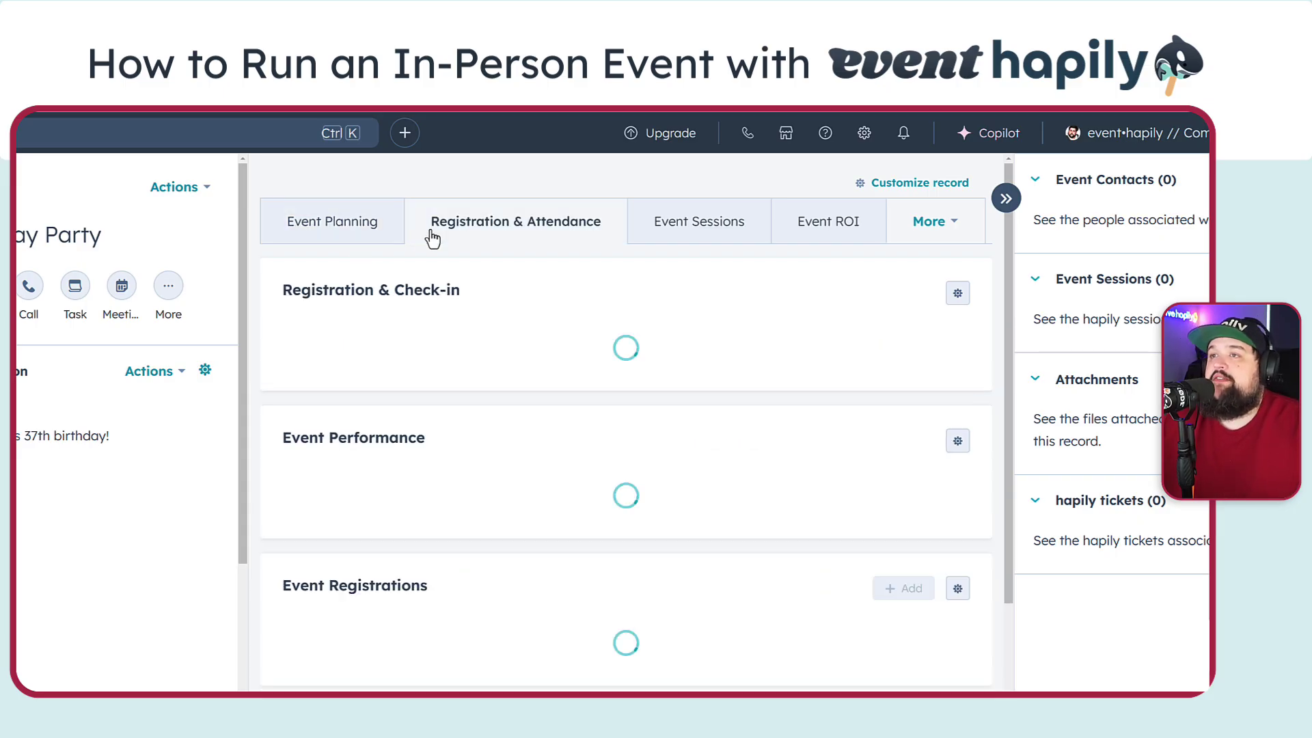
pyautogui.click(662, 226)
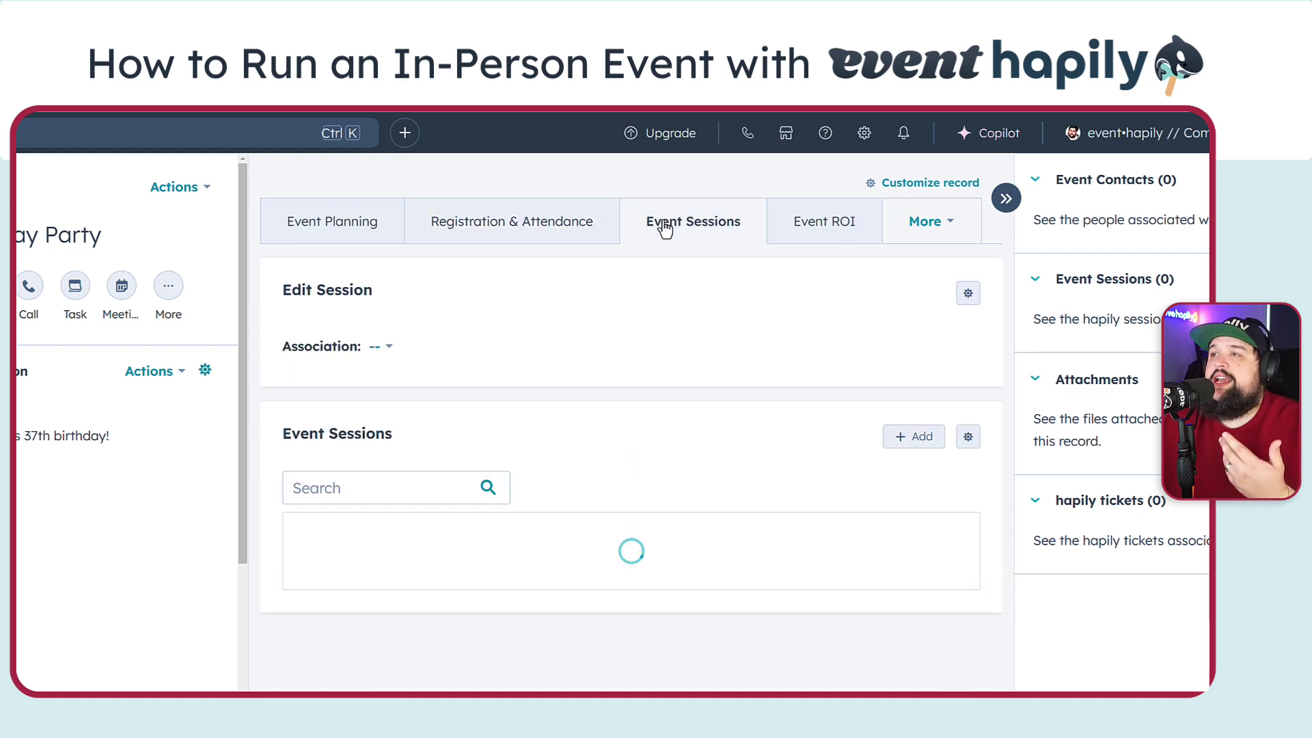
pyautogui.click(301, 225)
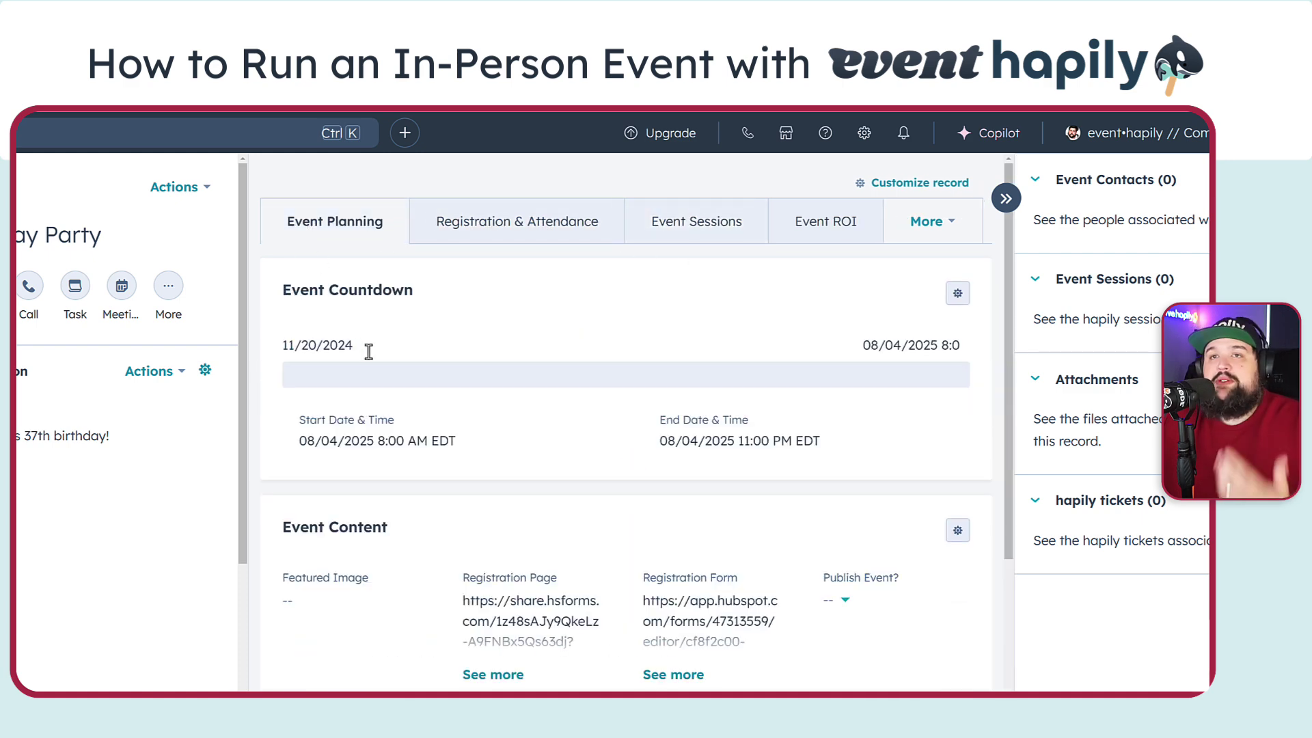
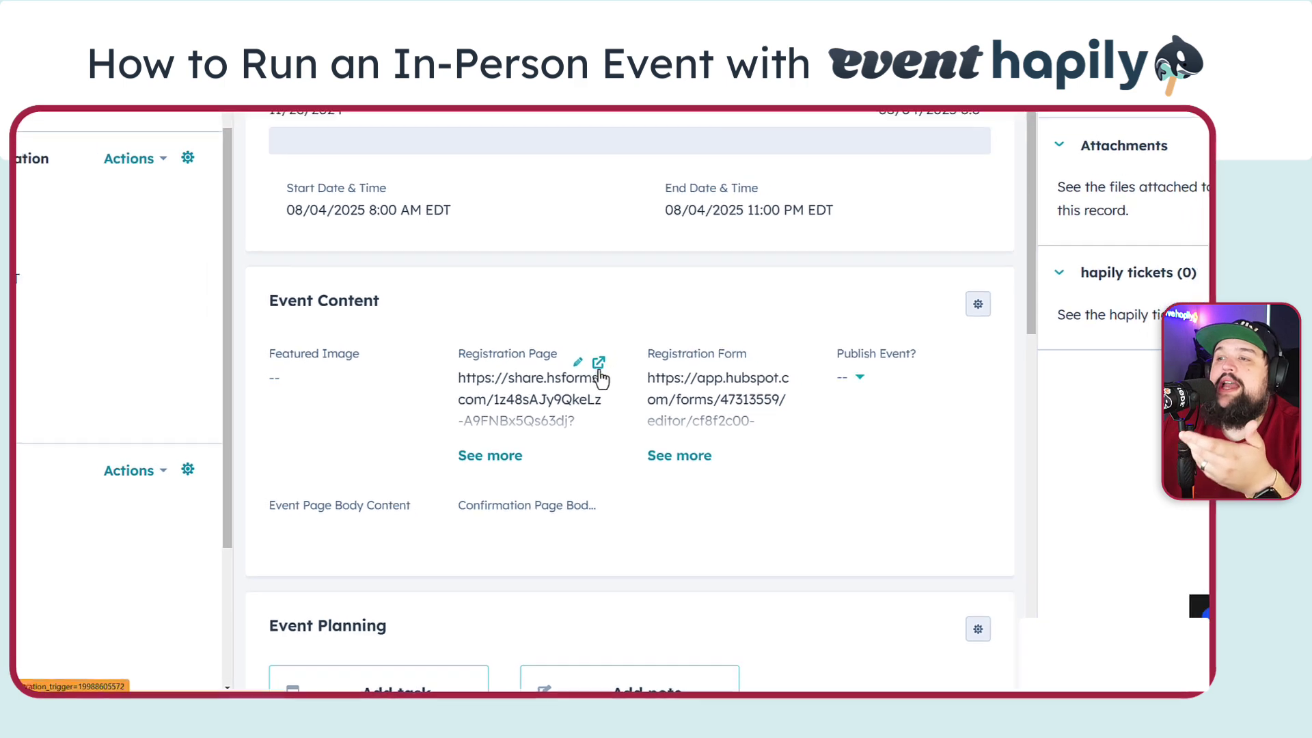
# Step: Open the event's registration page from the Registration Page link in the Event Content section
pyautogui.click(597, 350)
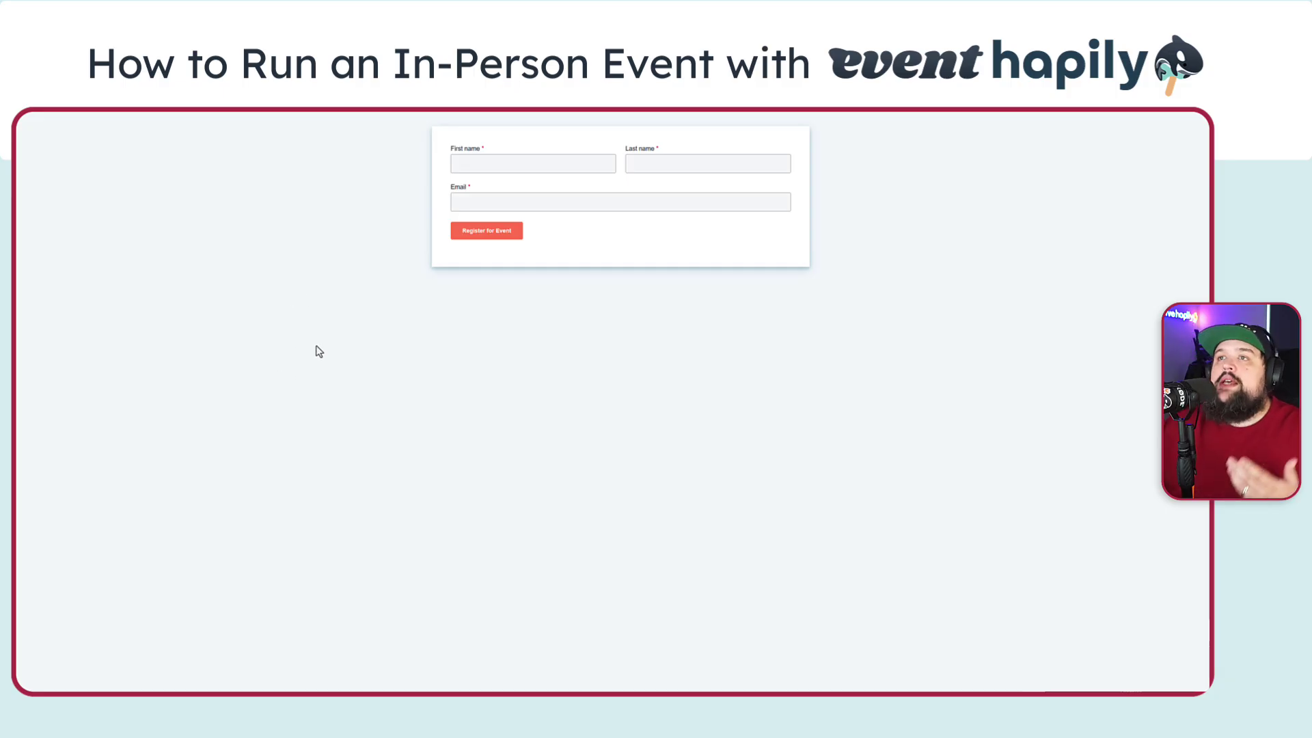
pyautogui.click(477, 163)
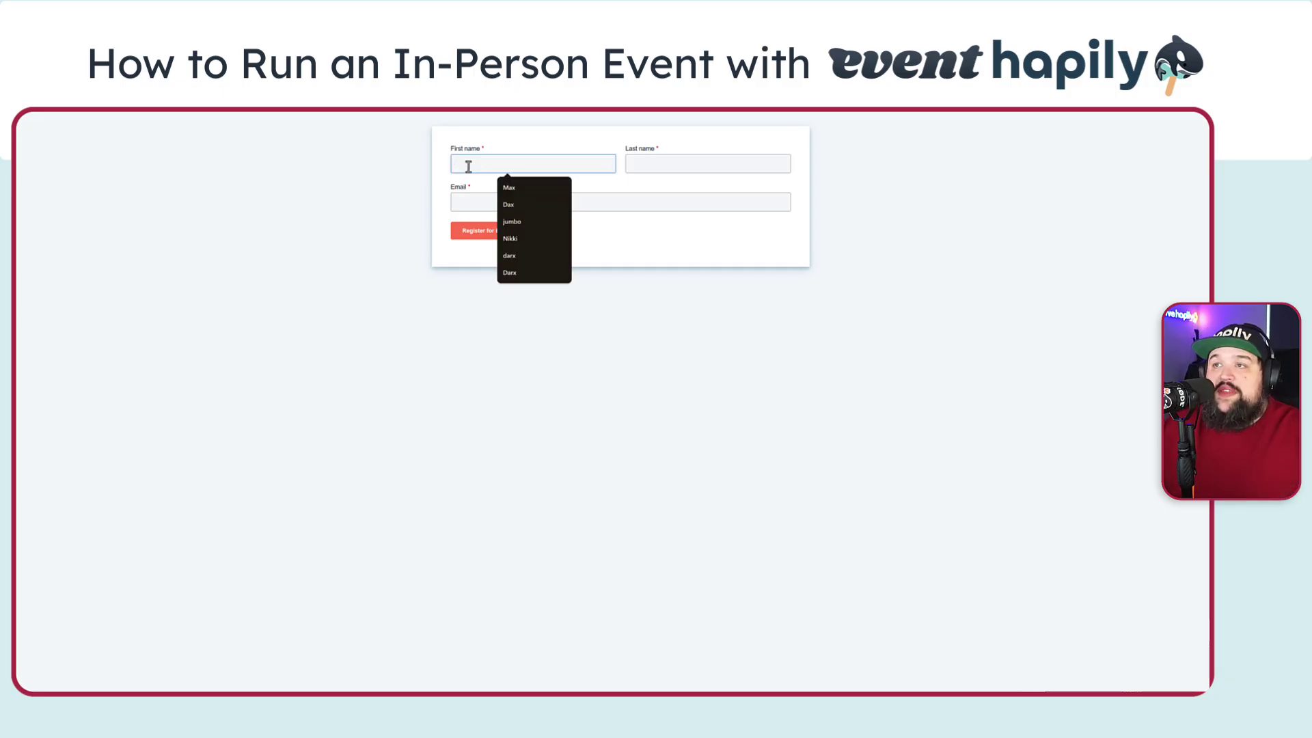
pyautogui.click(367, 268)
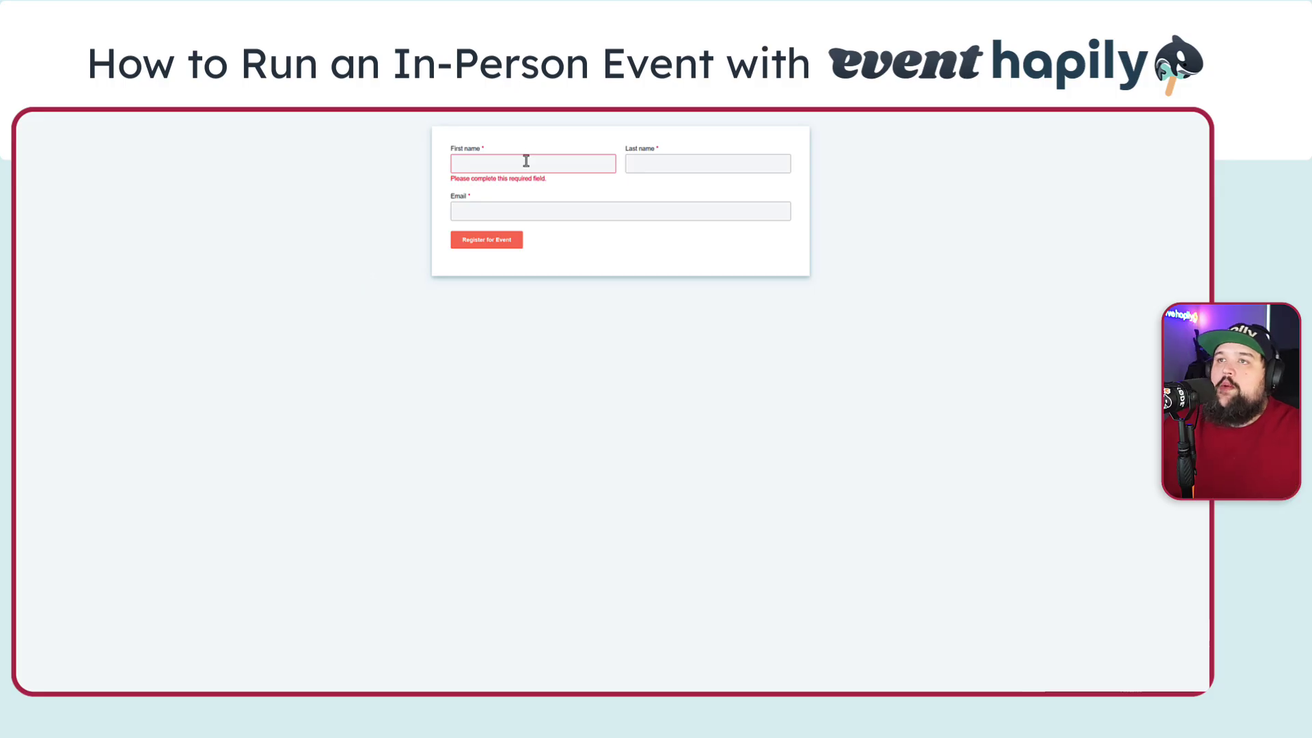
# Step: Register a guest for the event by entering the first name, last name and email, and submit the registration form
pyautogui.click(504, 164)
pyautogui.click(530, 188)
pyautogui.click(666, 186)
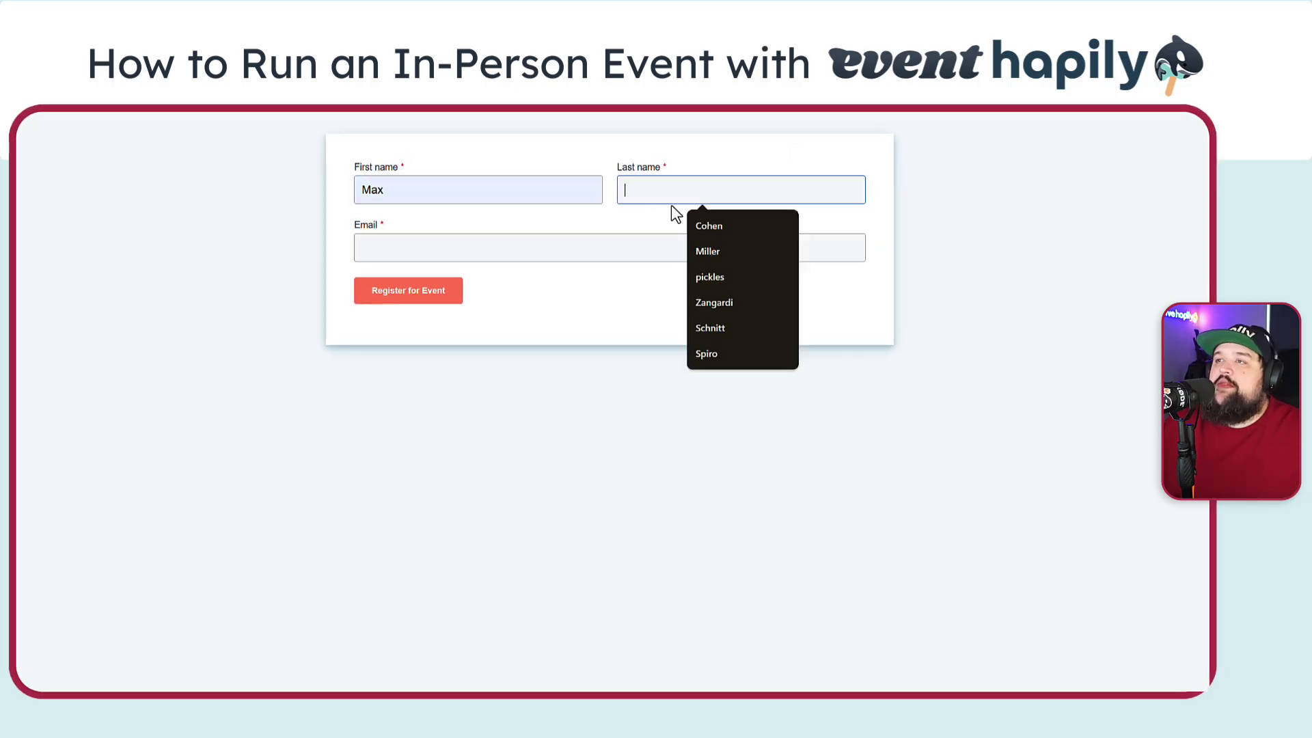
pyautogui.click(699, 208)
pyautogui.click(582, 229)
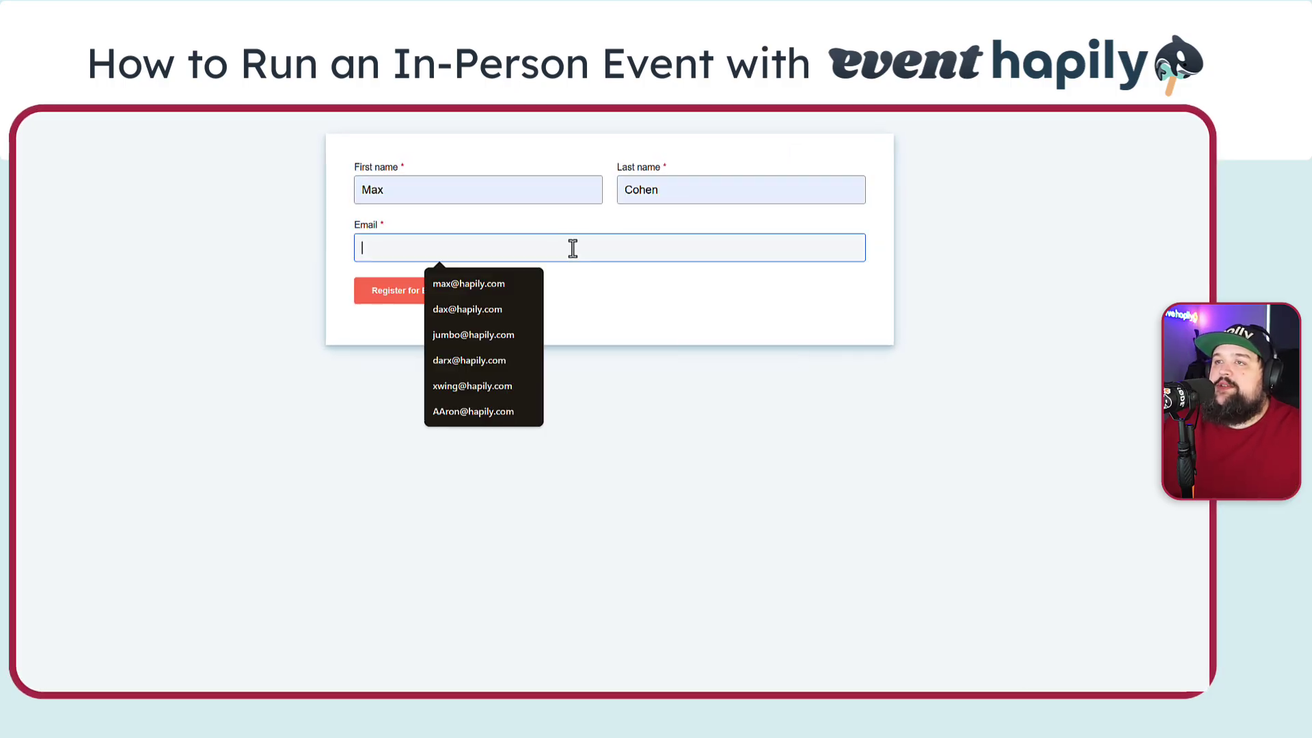
pyautogui.click(482, 287)
pyautogui.click(438, 305)
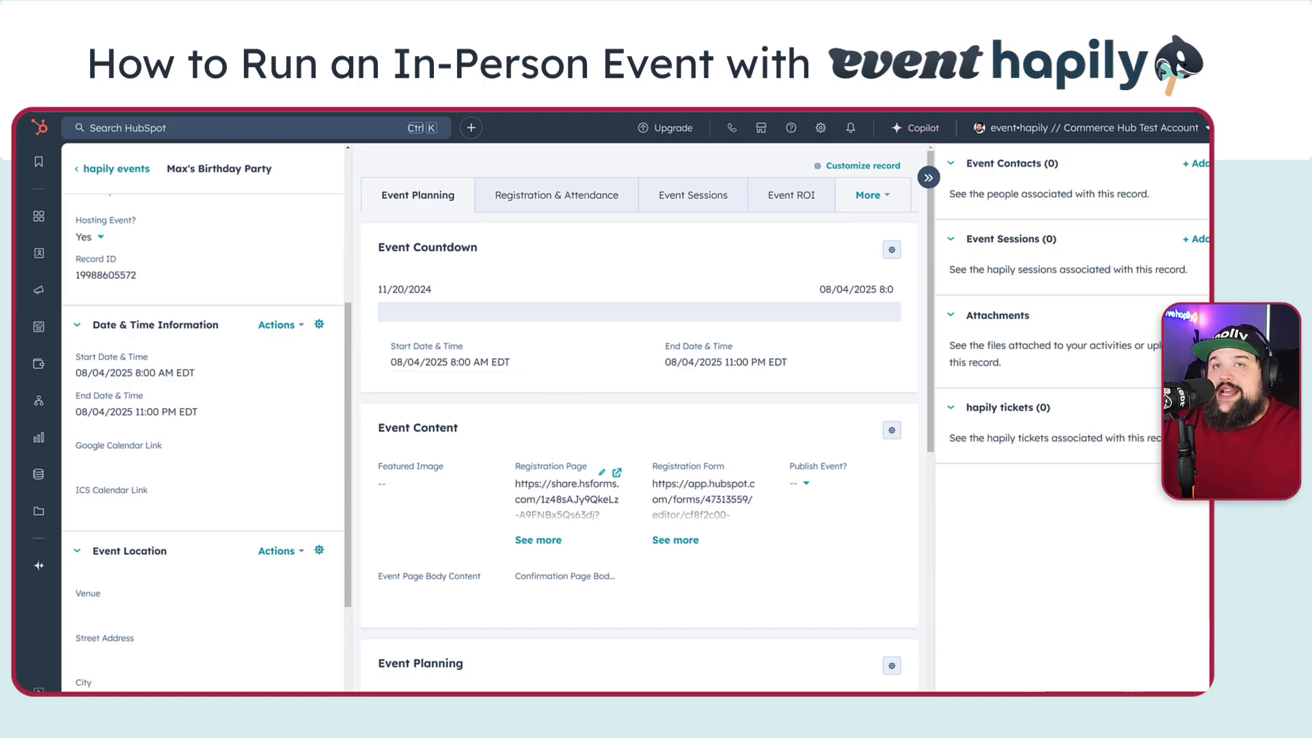
# Step: Reload the event record and review the Event Contacts, Registration & Check-in and Event Performance details for the new registration
pyautogui.press('F5')
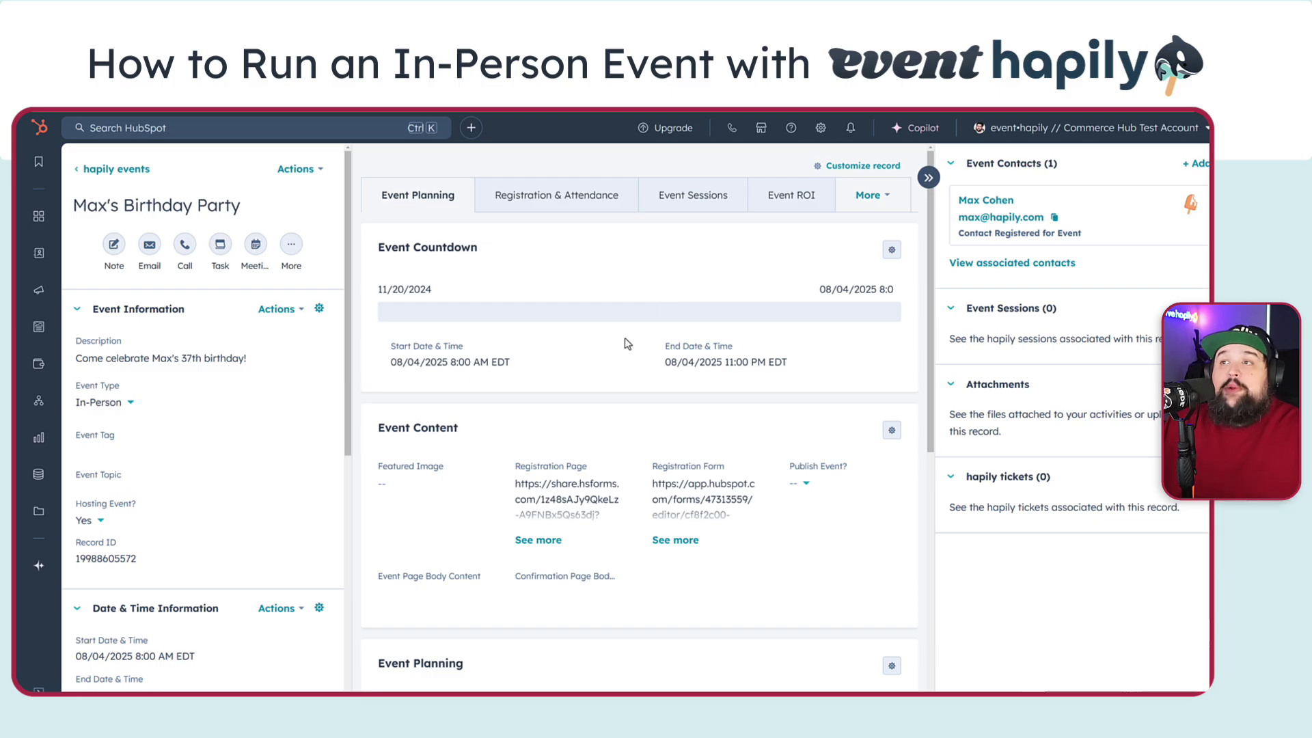
pyautogui.click(517, 205)
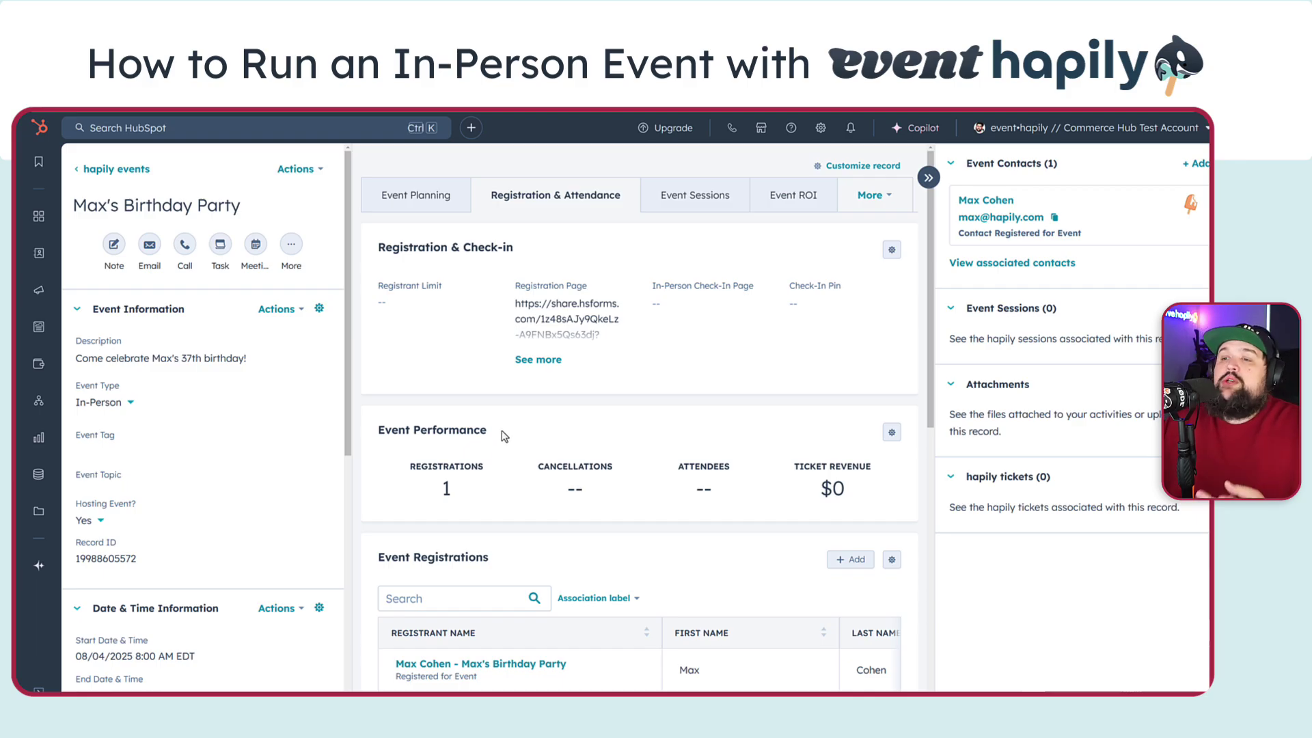
pyautogui.moveTo(987, 208)
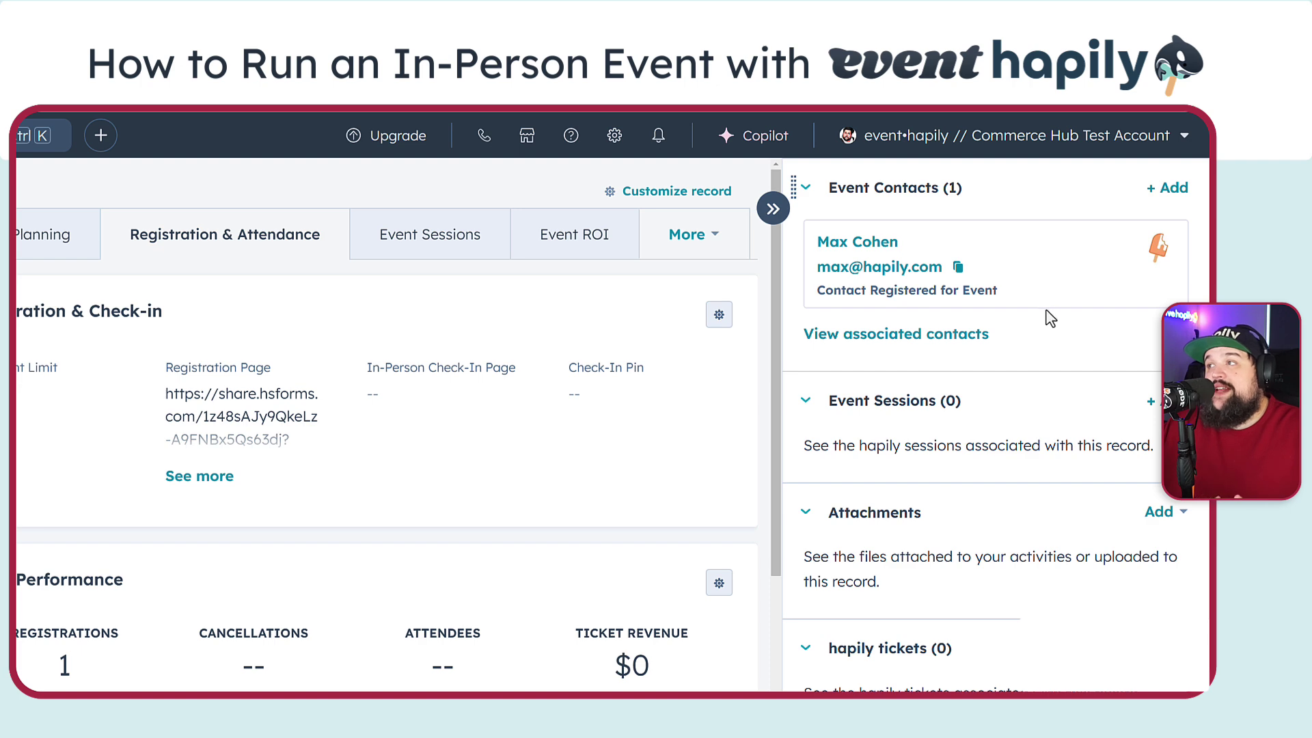
pyautogui.moveTo(828, 307)
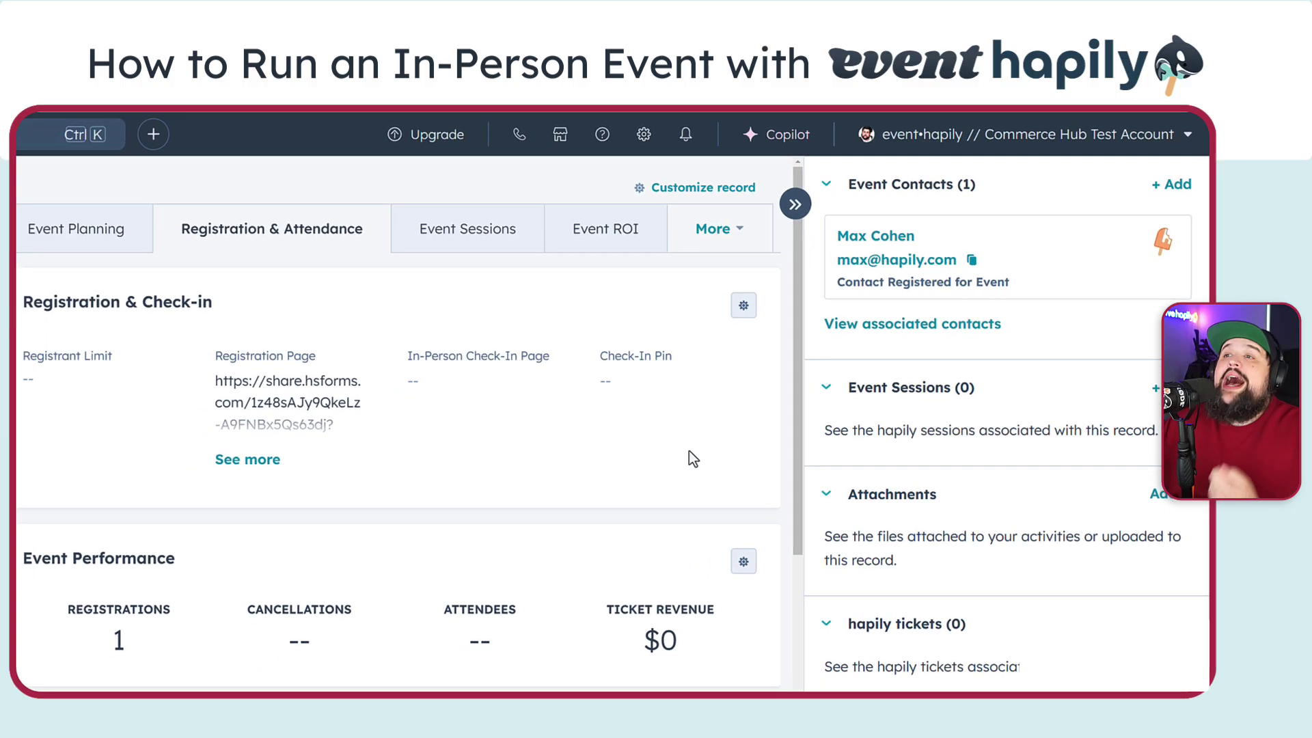
# Step: View the guest's registrant record from Event Registrations and return to the event record through its associated event
pyautogui.scroll(-3, 677, 308)
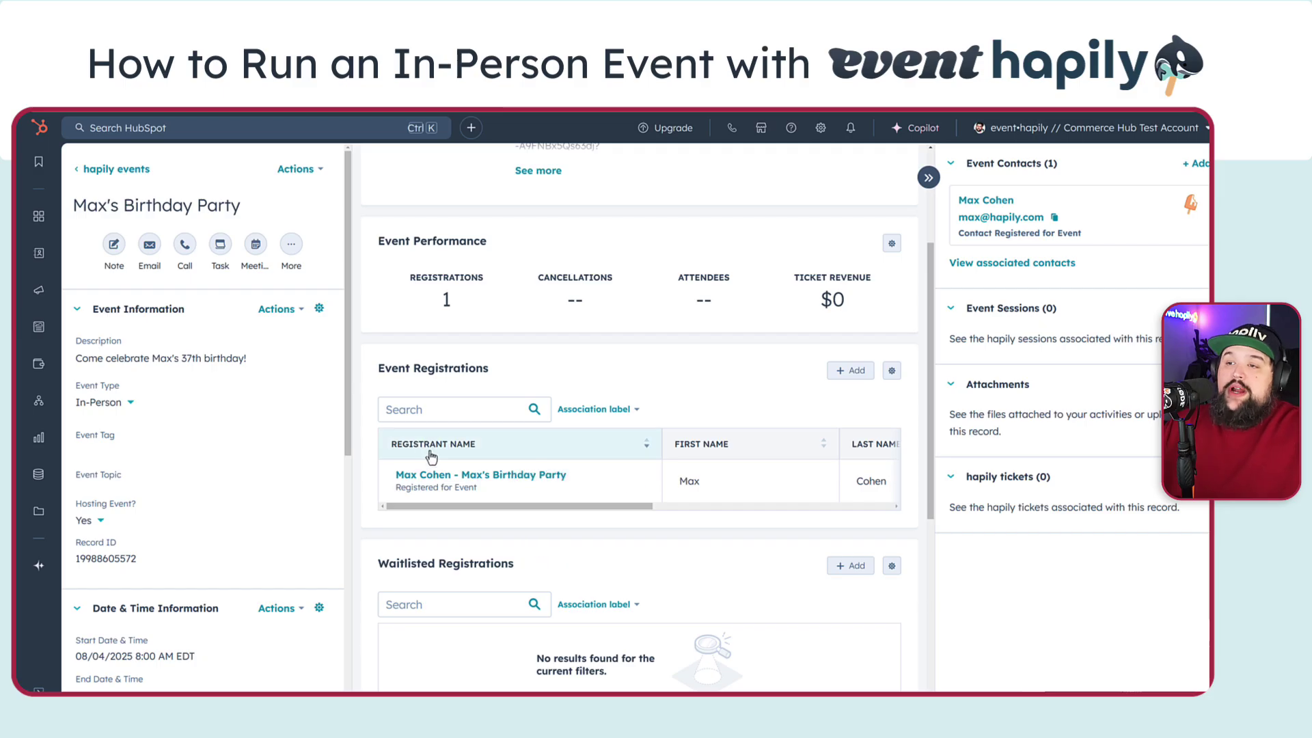
pyautogui.click(478, 477)
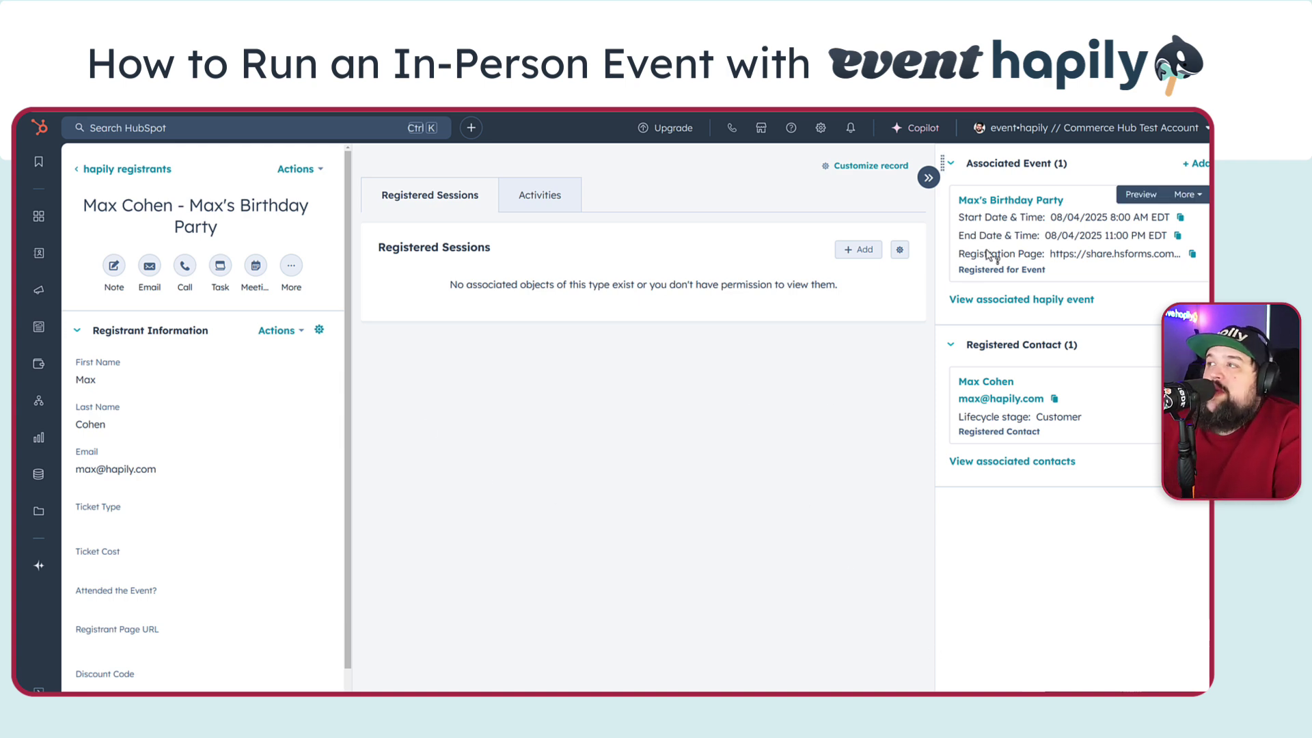
pyautogui.click(1002, 204)
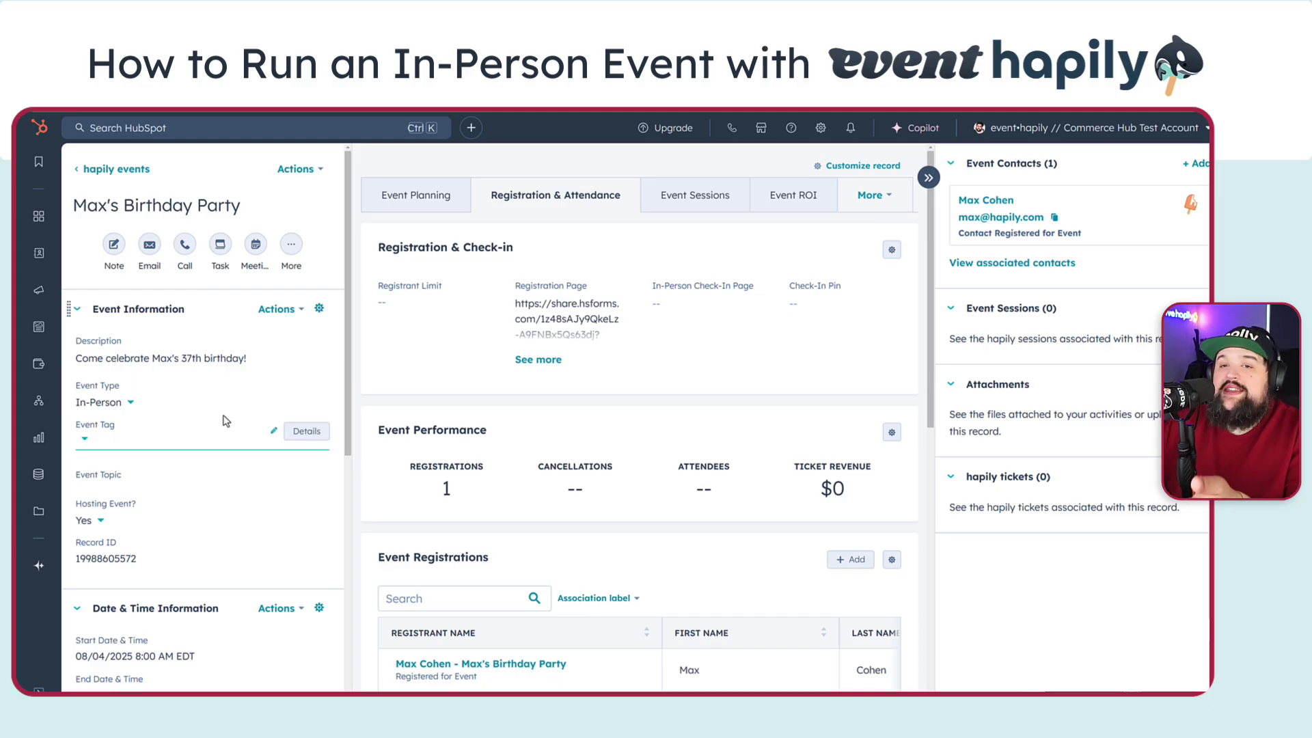
# Step: Look over the event's information, date and time, and Event Location properties
pyautogui.scroll(-3, 226, 417)
pyautogui.scroll(-2, 217, 403)
pyautogui.scroll(-2, 214, 393)
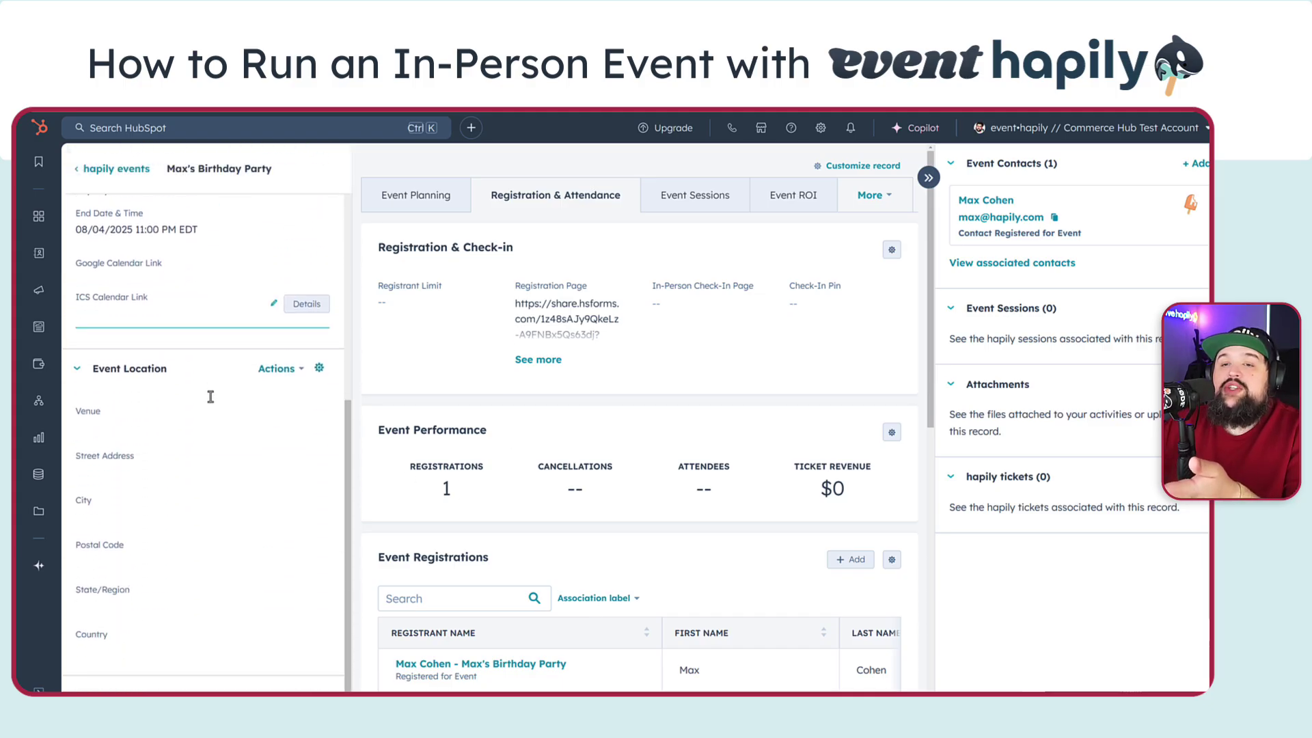
pyautogui.scroll(6, 212, 410)
pyautogui.scroll(2, 214, 417)
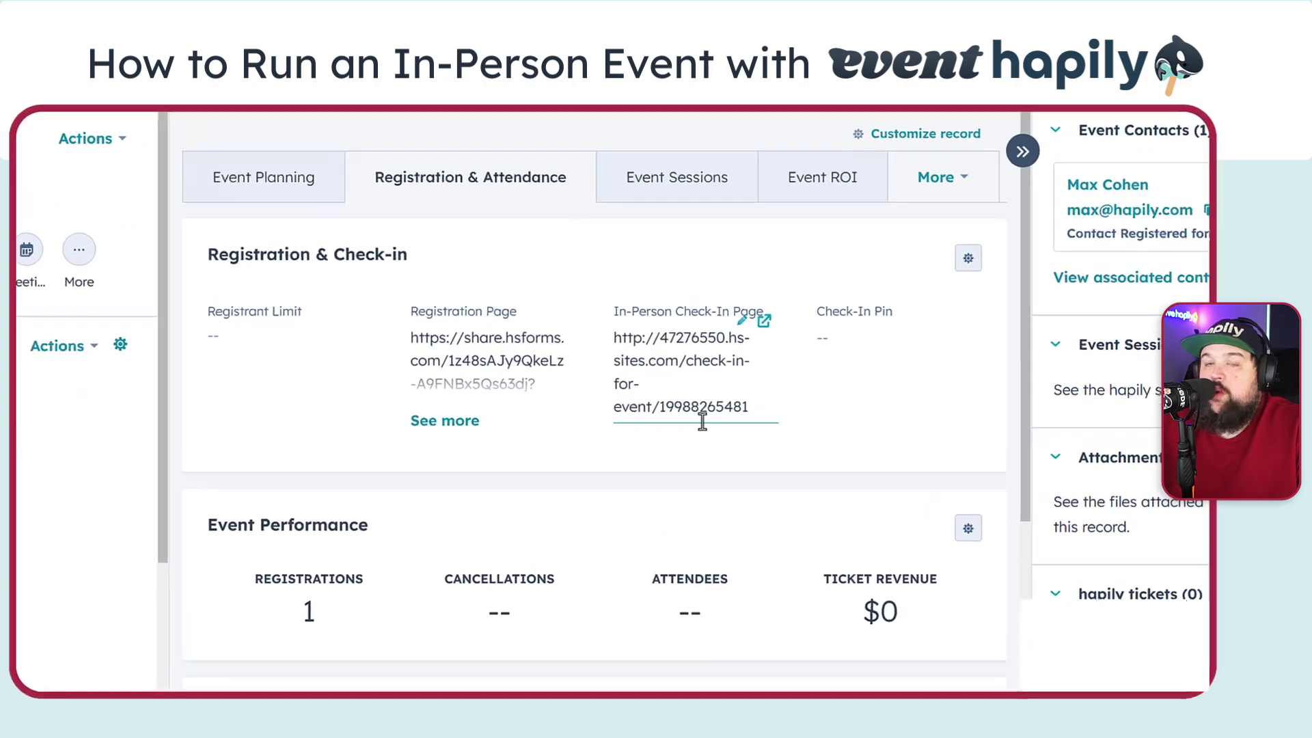
# Step: Open the event's In-Person Check-In Page and check in the registered guest, confirming the check-in
pyautogui.click(764, 328)
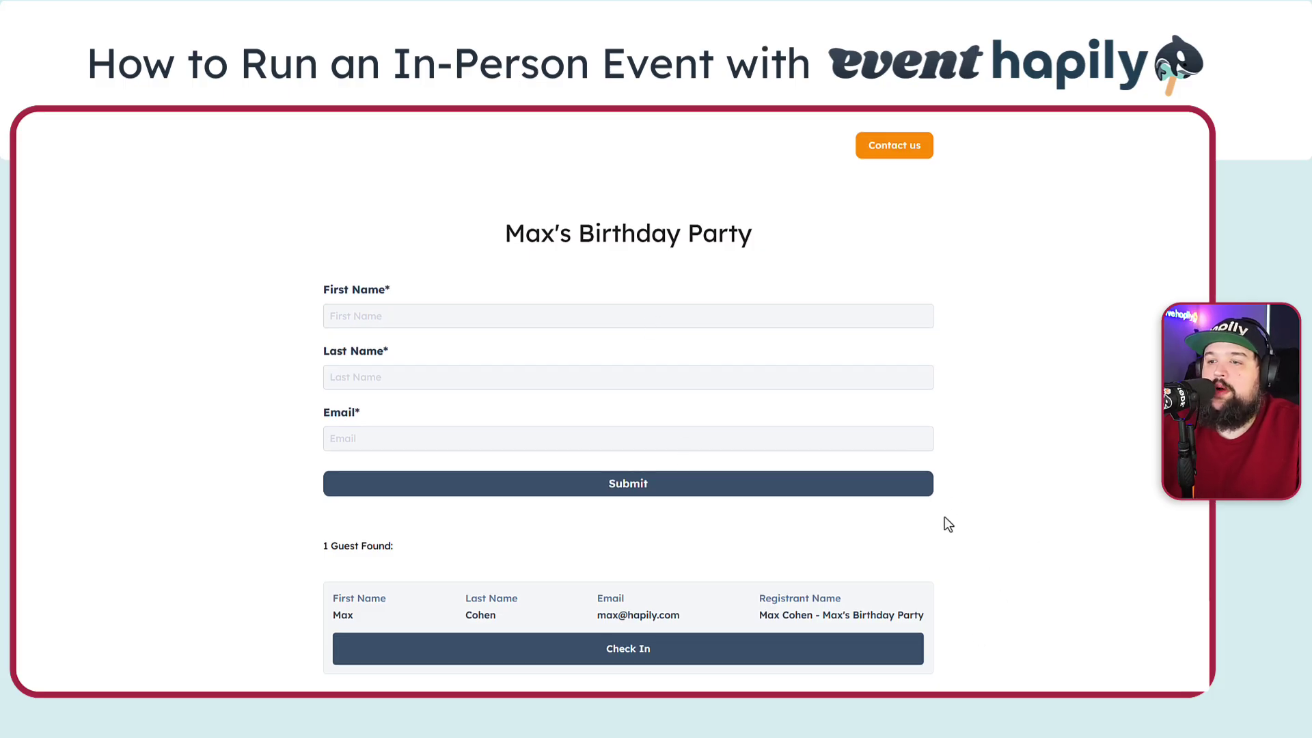
pyautogui.click(680, 654)
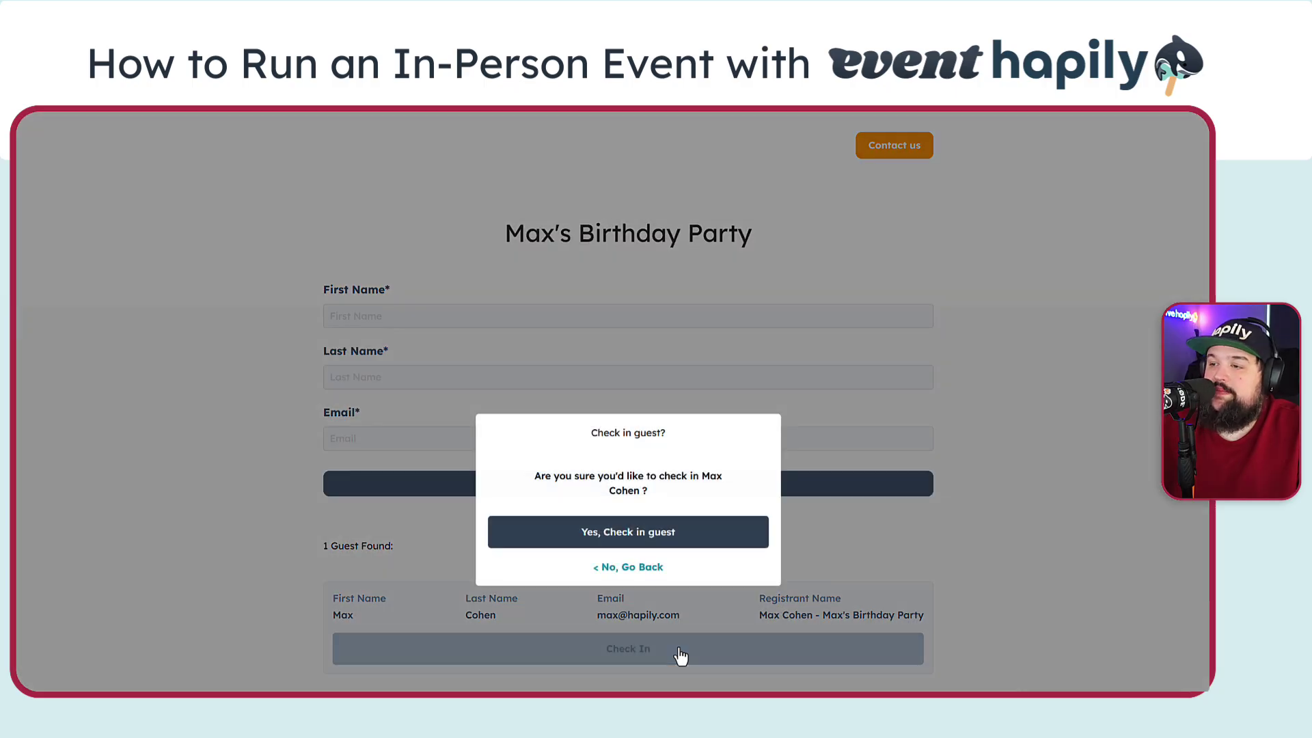
pyautogui.click(668, 541)
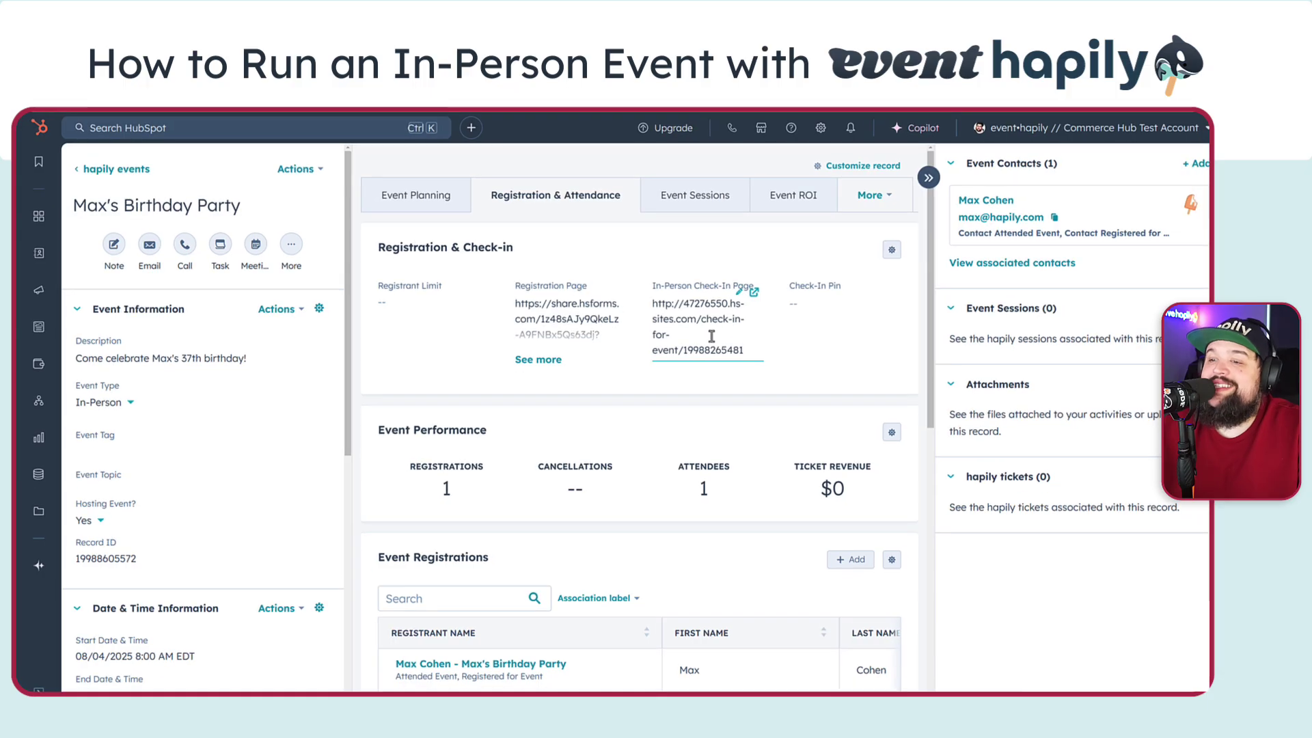
# Step: Review the guest's attendance label in the event record's Event Registrations table
pyautogui.scroll(-5, 707, 335)
pyautogui.scroll(-2, 703, 327)
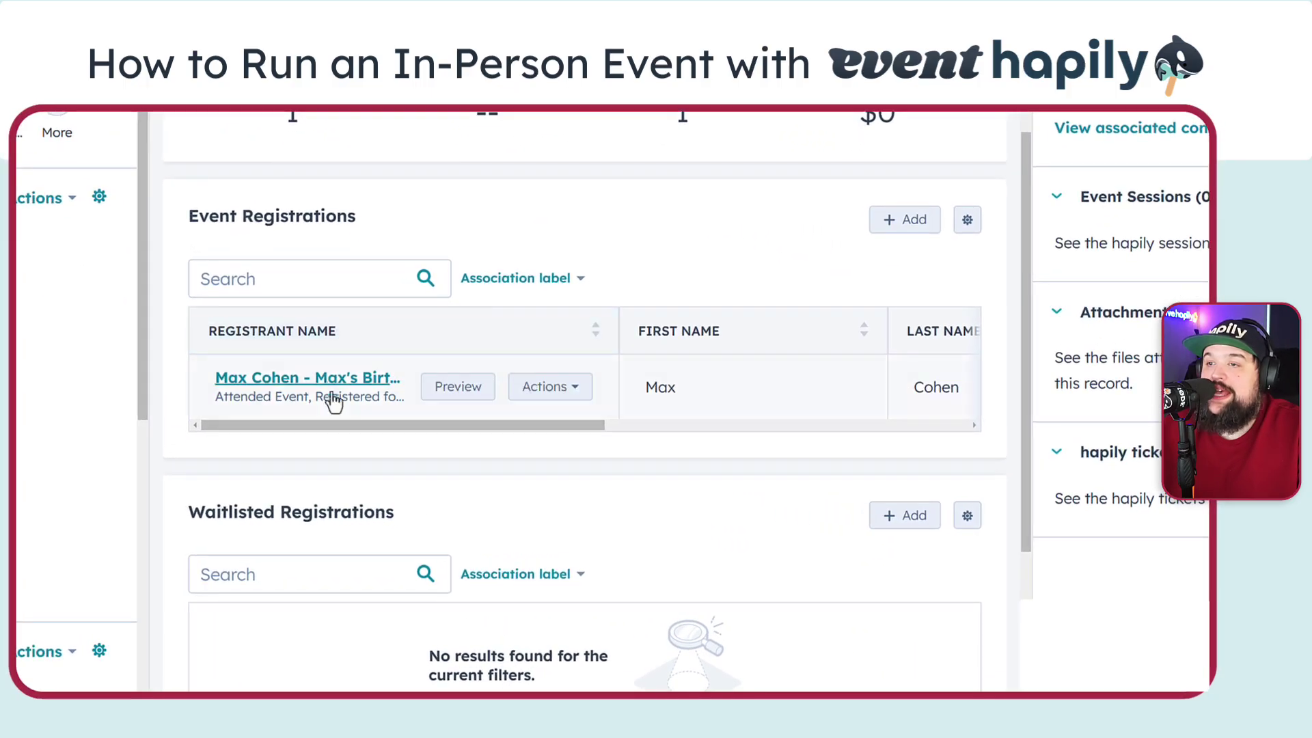